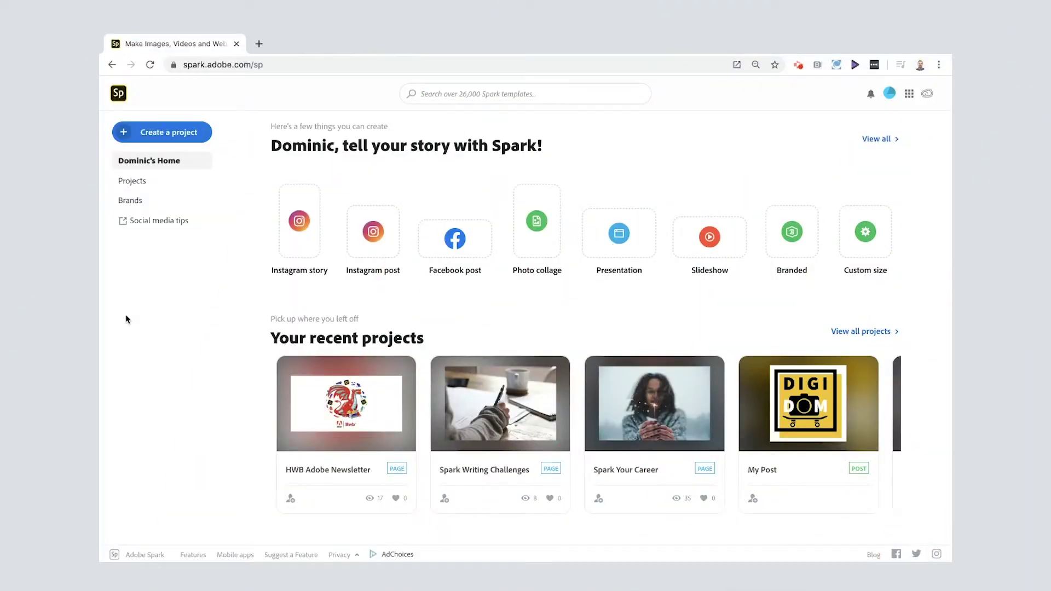
Create a custom-size graphic using the popular Square preset as a blank My Post canvas.
click(124, 135)
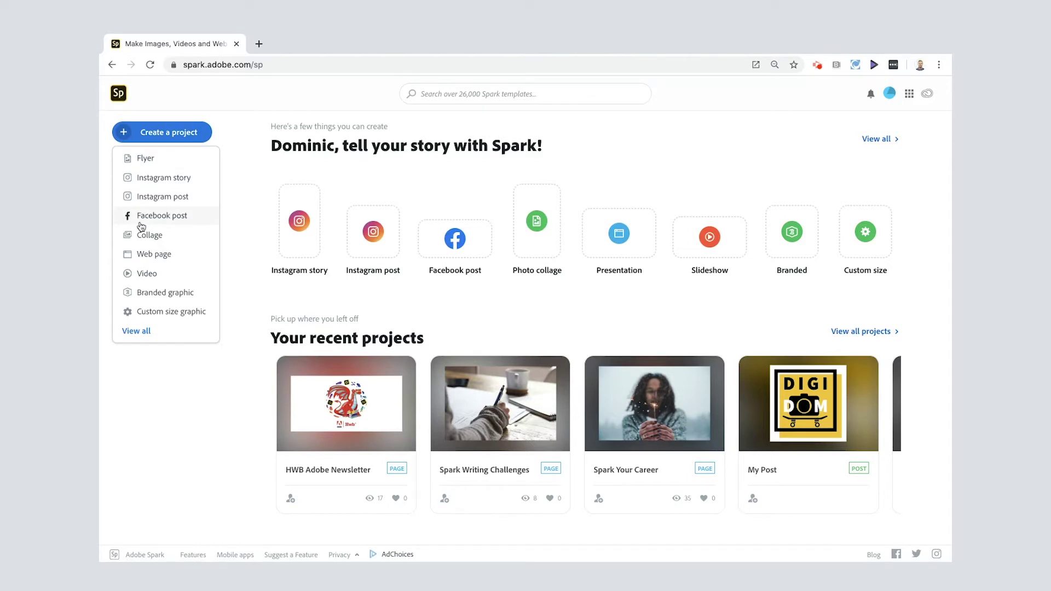
click(145, 313)
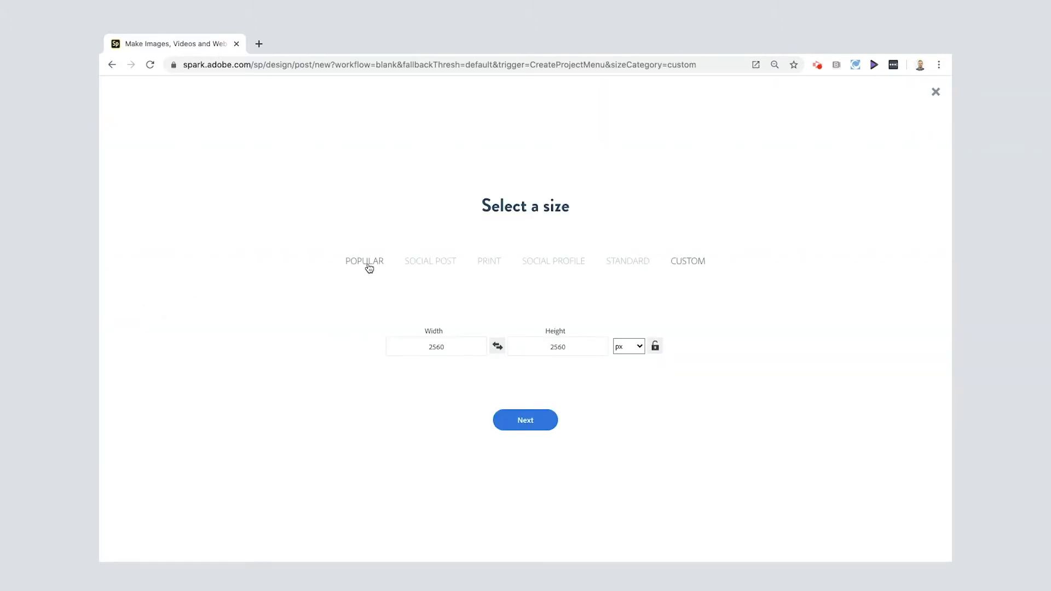
click(369, 267)
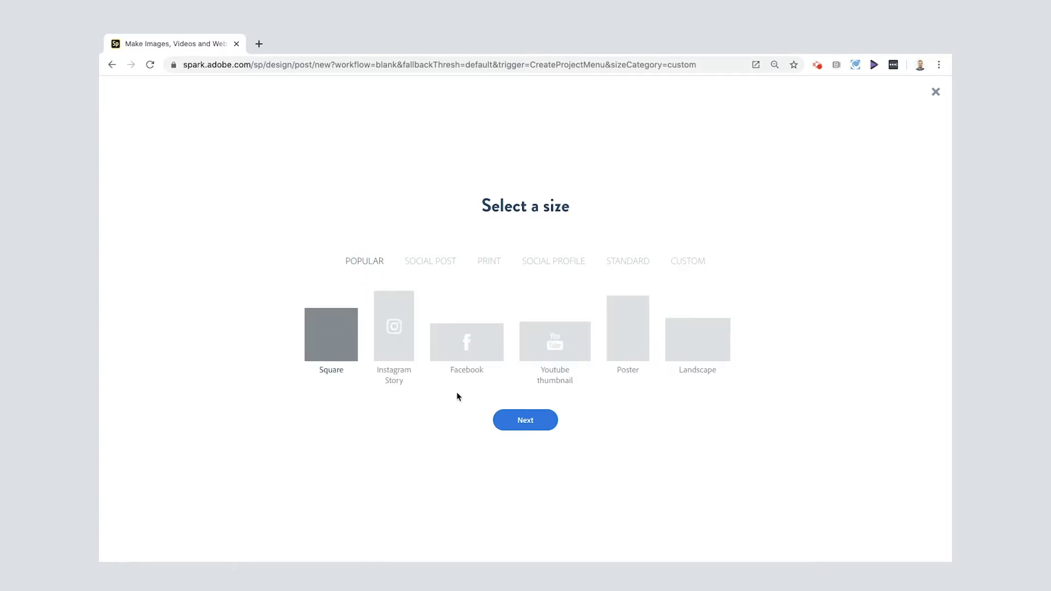
click(521, 420)
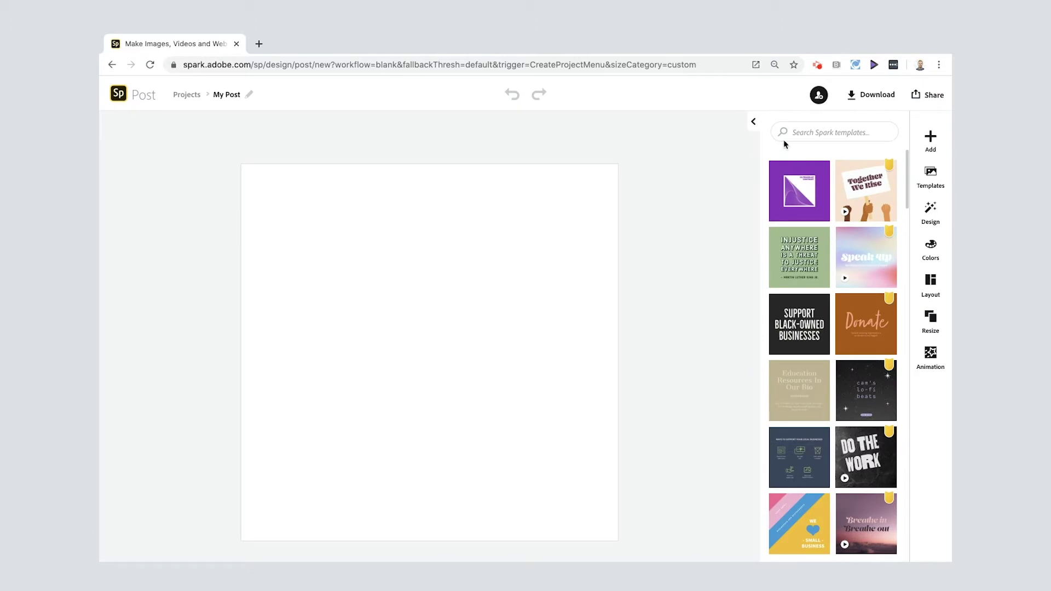
Search templates for 'logo' and create a design from the MUSEUM logo template.
click(829, 136)
text(logo)
key(Return)
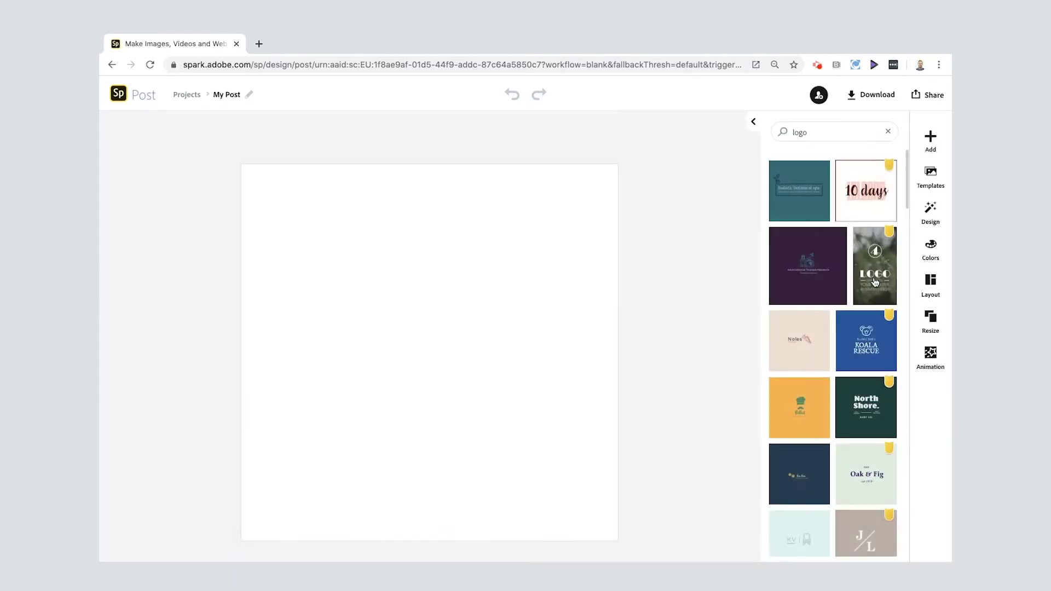
scroll(856, 432, down, 5)
scroll(856, 432, down, 10)
scroll(856, 432, down, 5)
scroll(855, 433, up, 3)
click(797, 283)
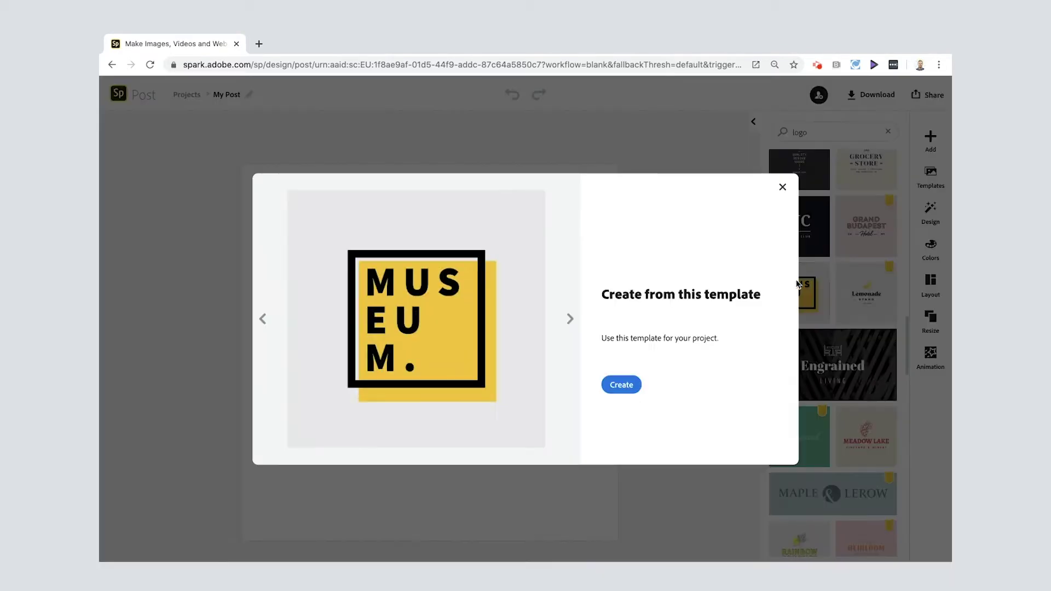
click(618, 386)
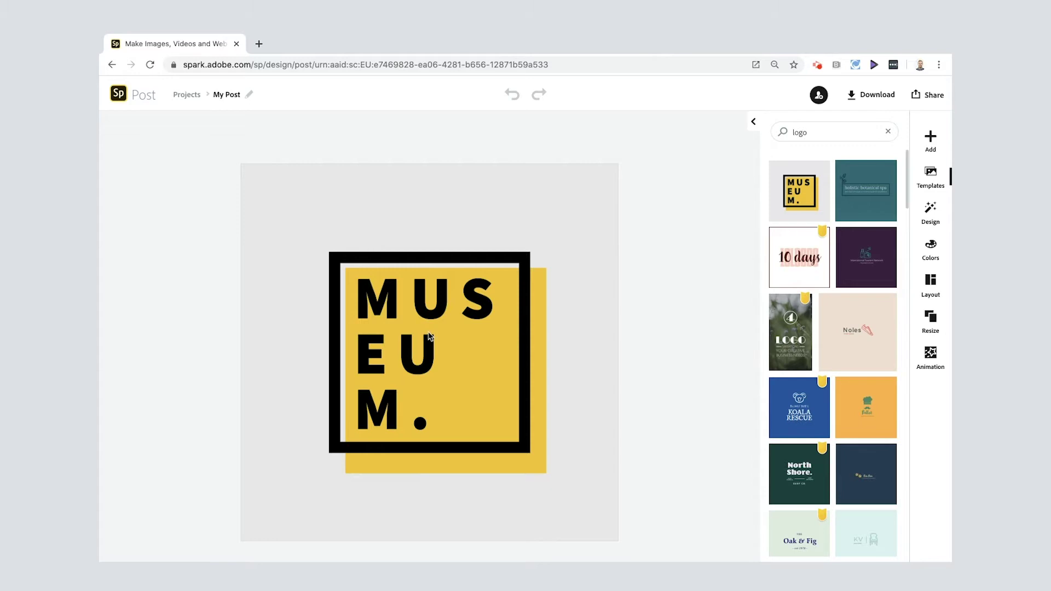
Turn the canvas background white using the suggested white swatch, then open the logo text for editing.
click(580, 236)
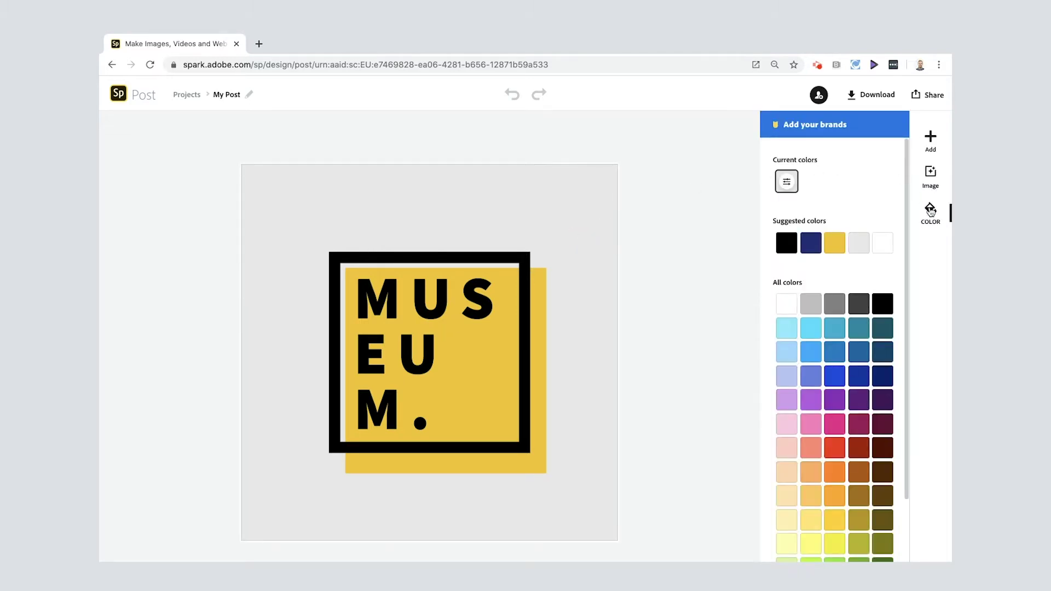
click(882, 244)
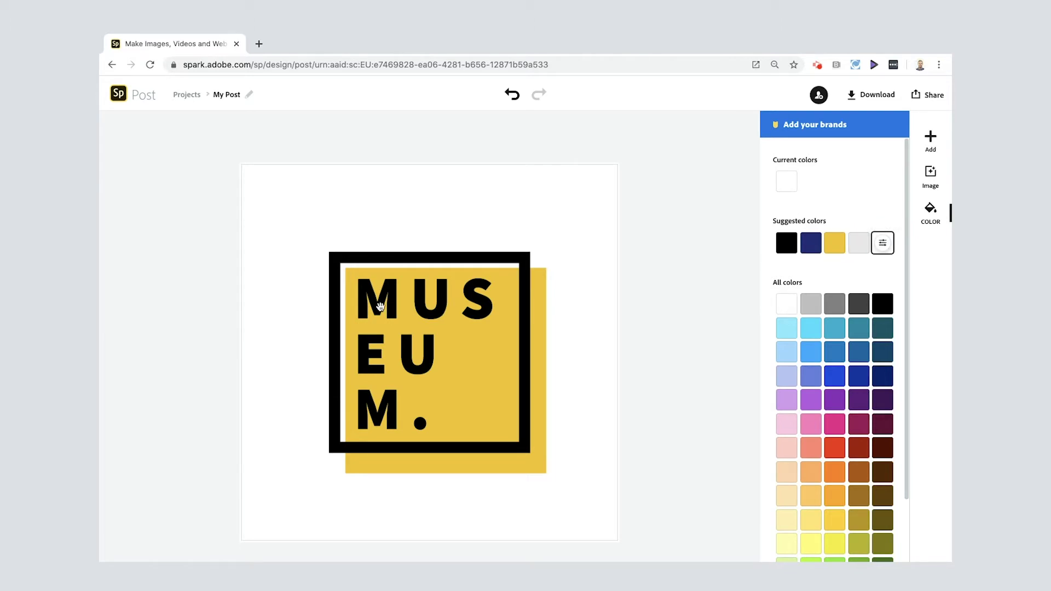
double_click(377, 303)
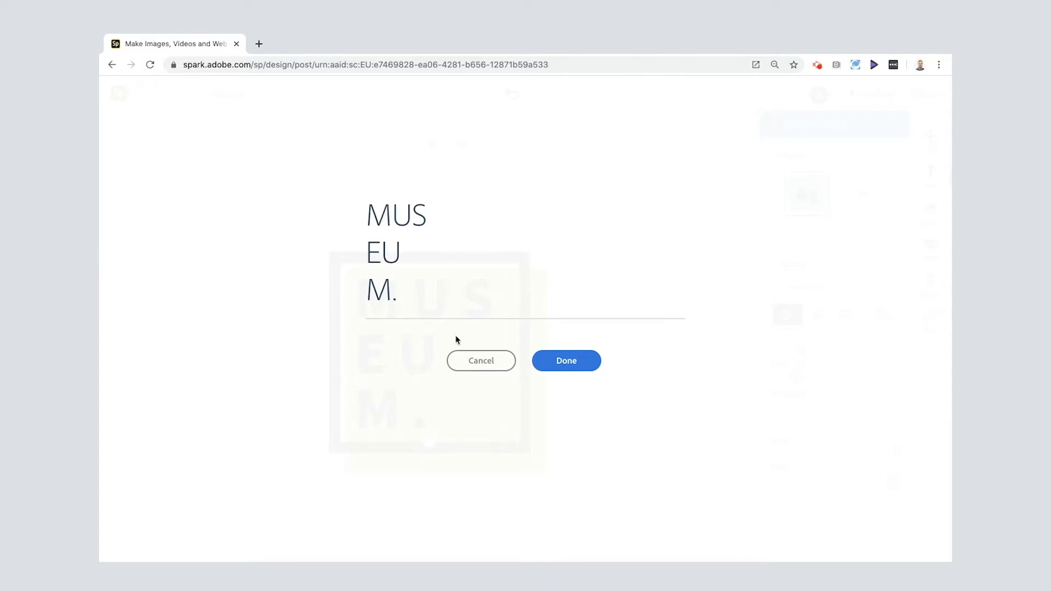
Replace the MUS / EU / M. wording with DIGI on the first line and DOM on the second.
click(469, 360)
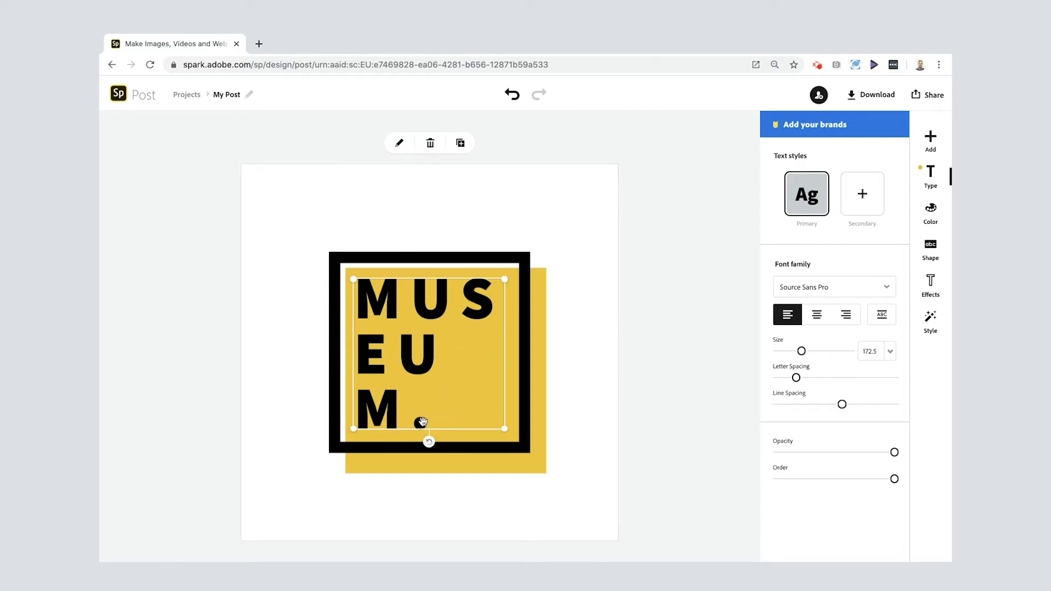
double_click(417, 347)
drag(399, 293, 356, 198)
text(DIGI)
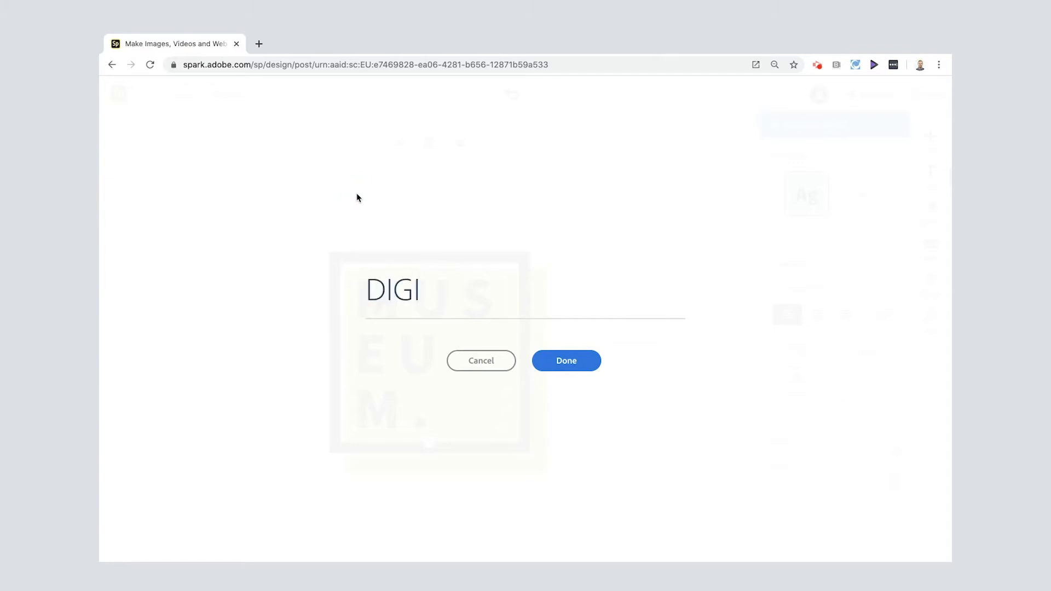
key(Return)
text(DOM)
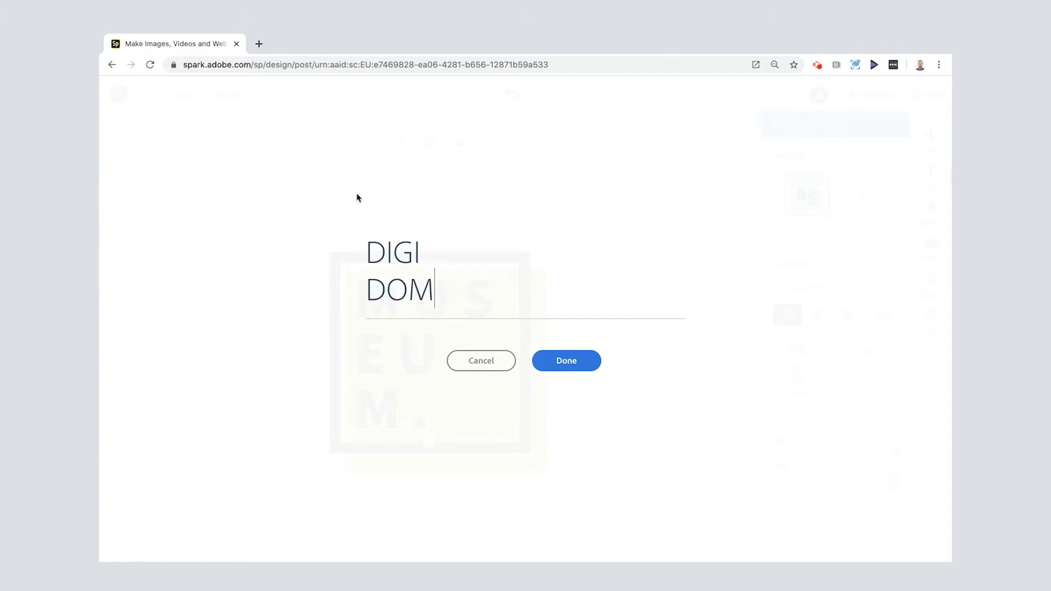
click(553, 364)
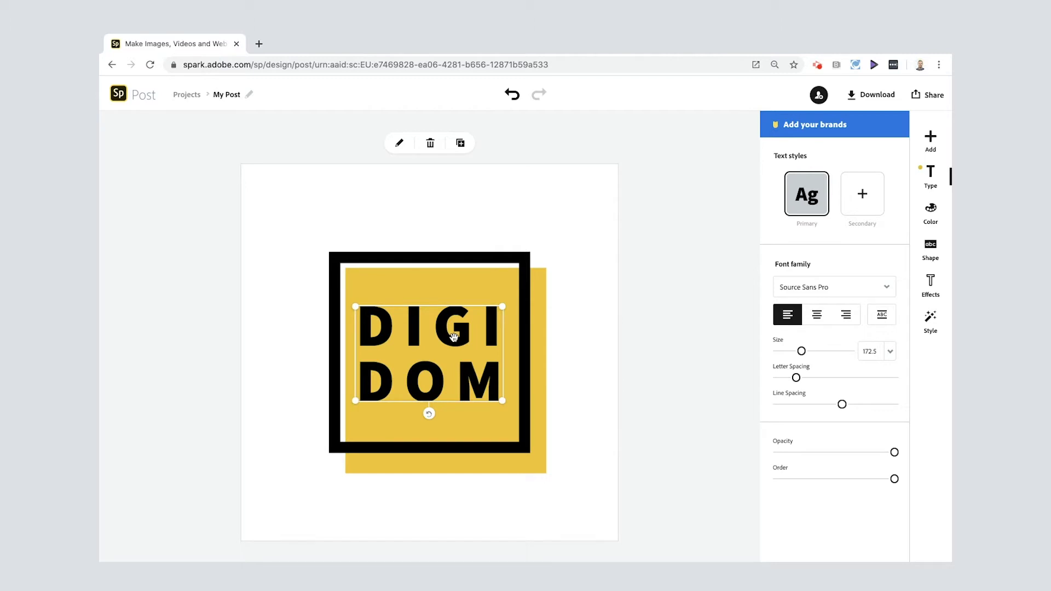
Add a skateboard icon from an icon search for 'skateboard' and recolour it from green to black.
click(691, 252)
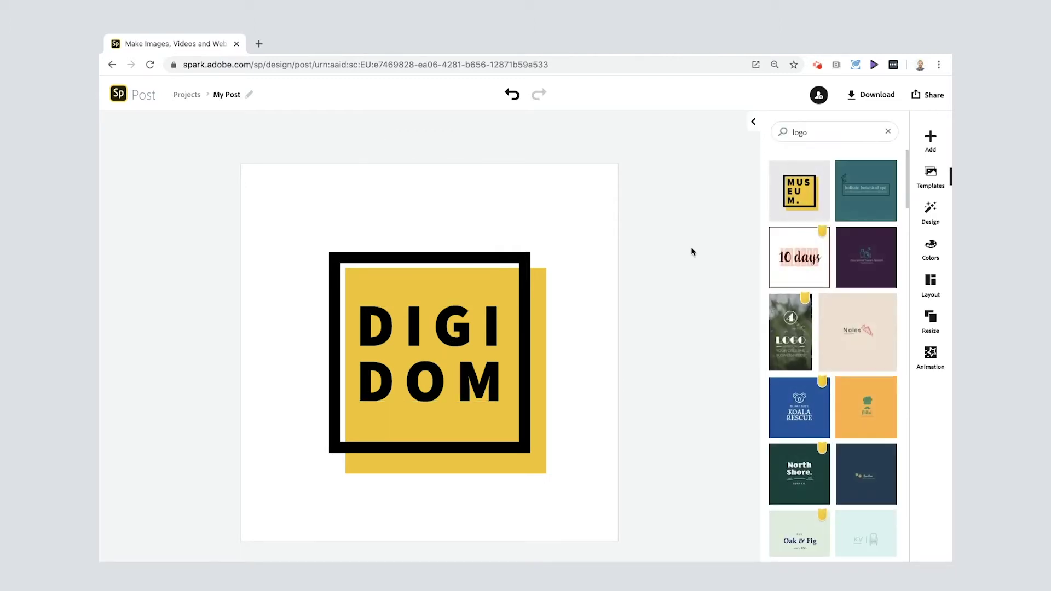
click(930, 139)
click(851, 143)
text(skateboard)
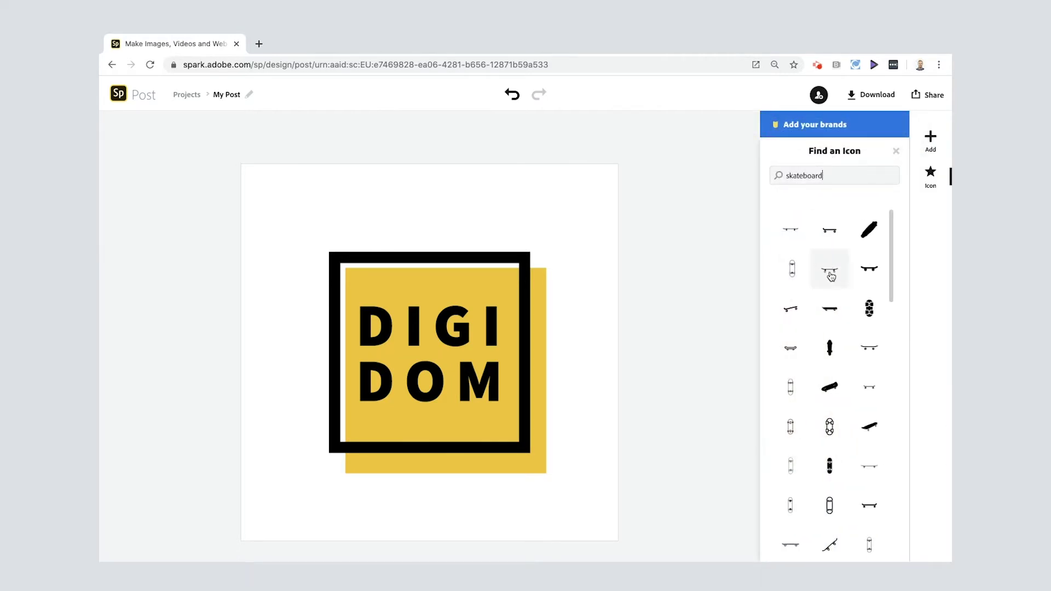
click(830, 274)
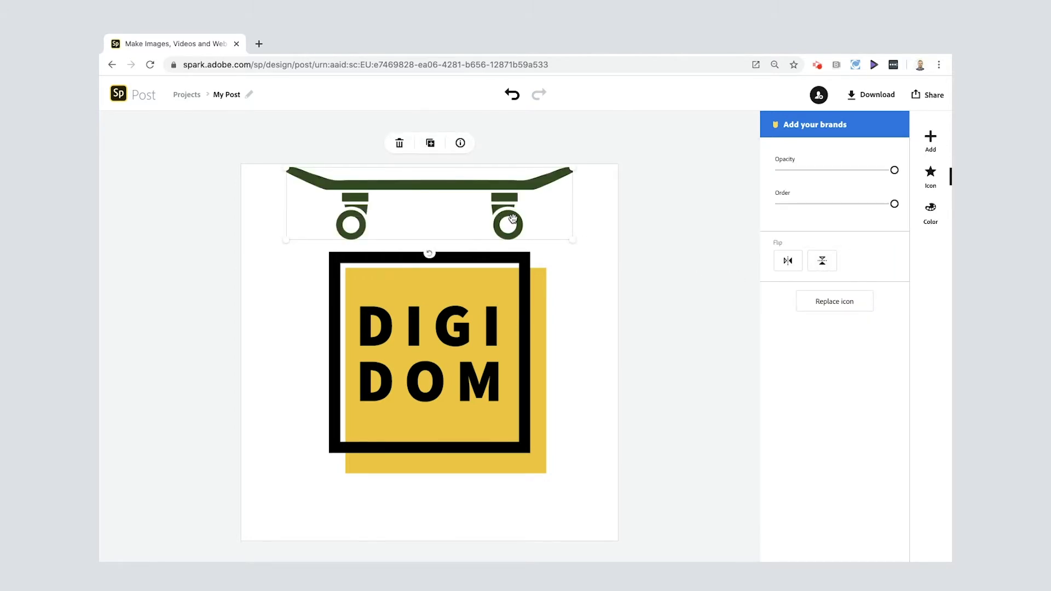
click(929, 211)
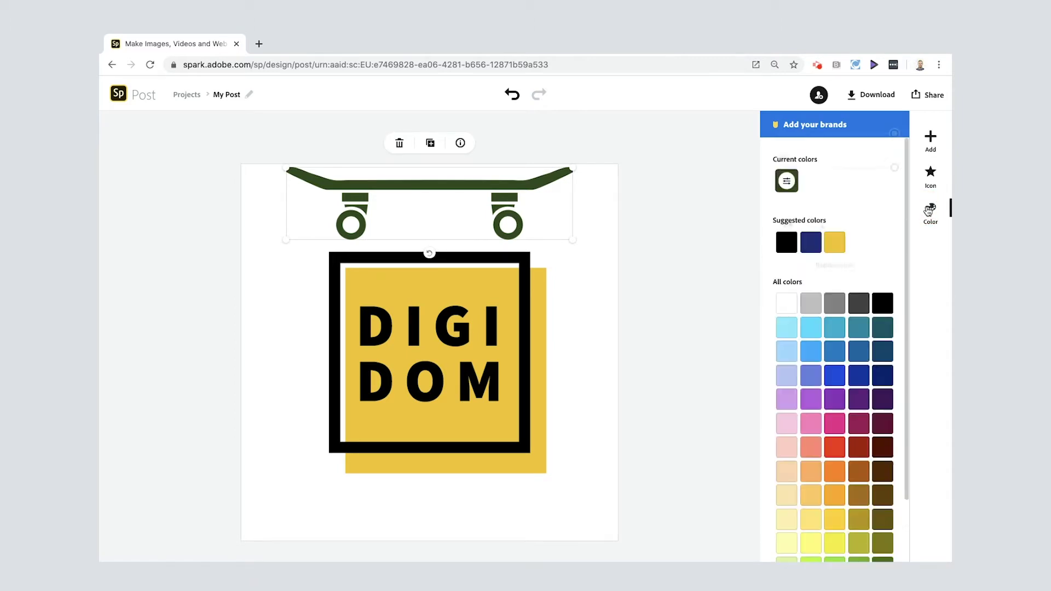
click(786, 242)
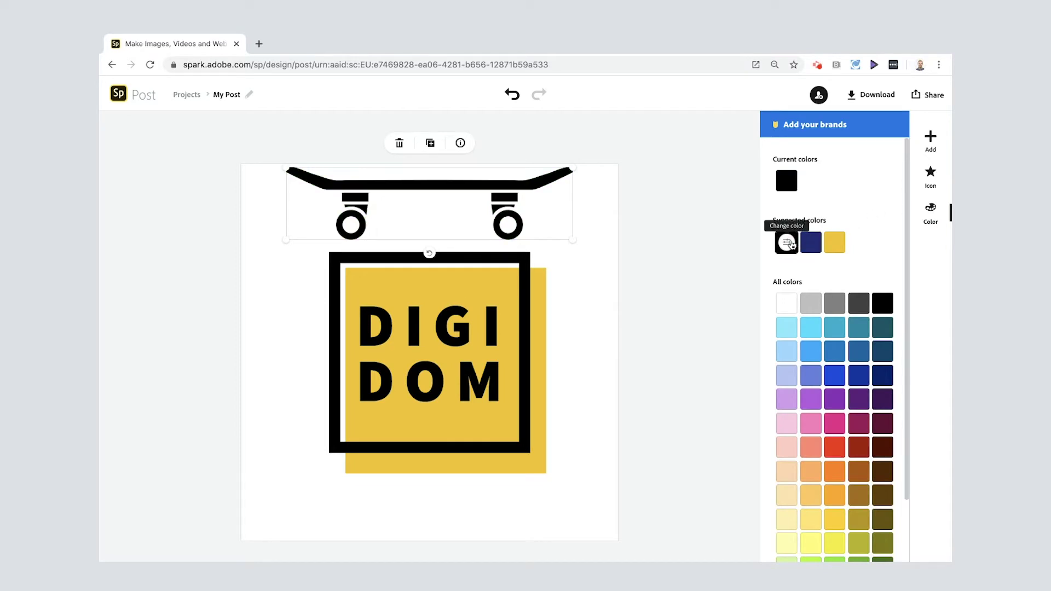
Move the skateboard onto the logo, shrink it from both sides, and centre it beneath DOM.
drag(492, 192, 488, 405)
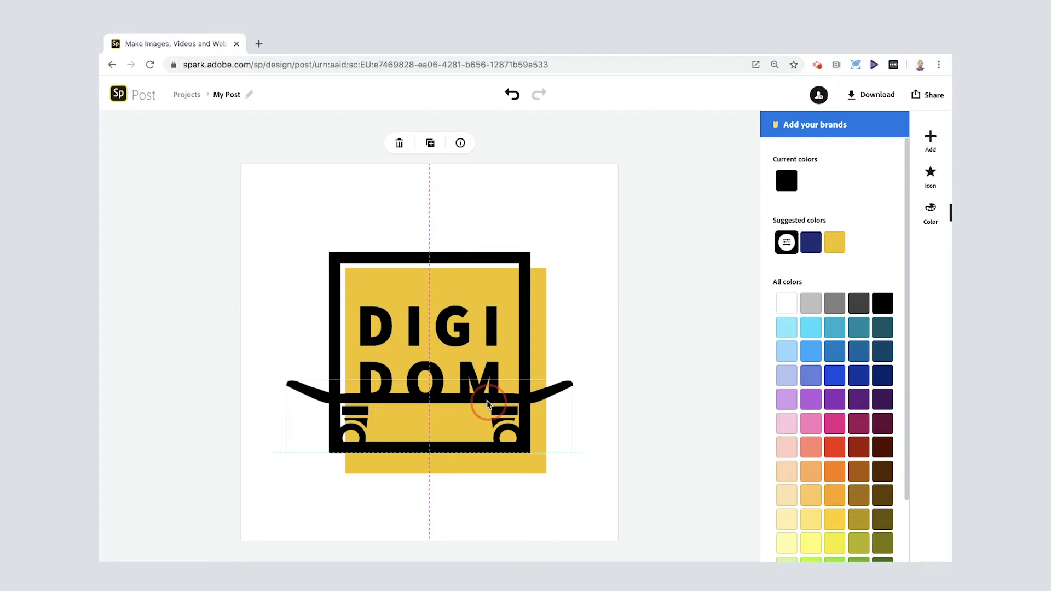
click(487, 404)
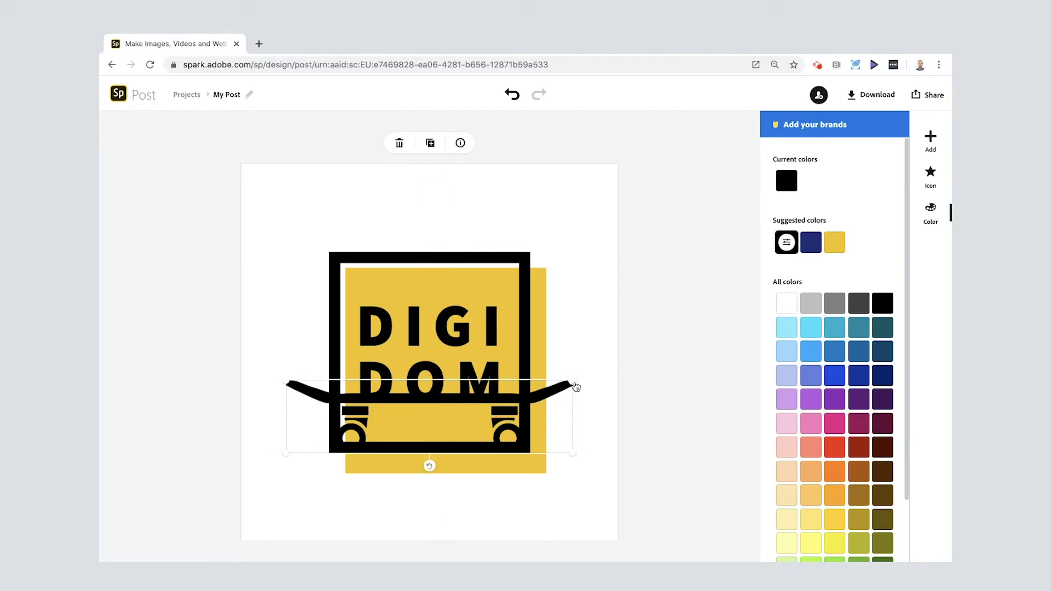
drag(573, 383, 471, 406)
drag(285, 413, 312, 413)
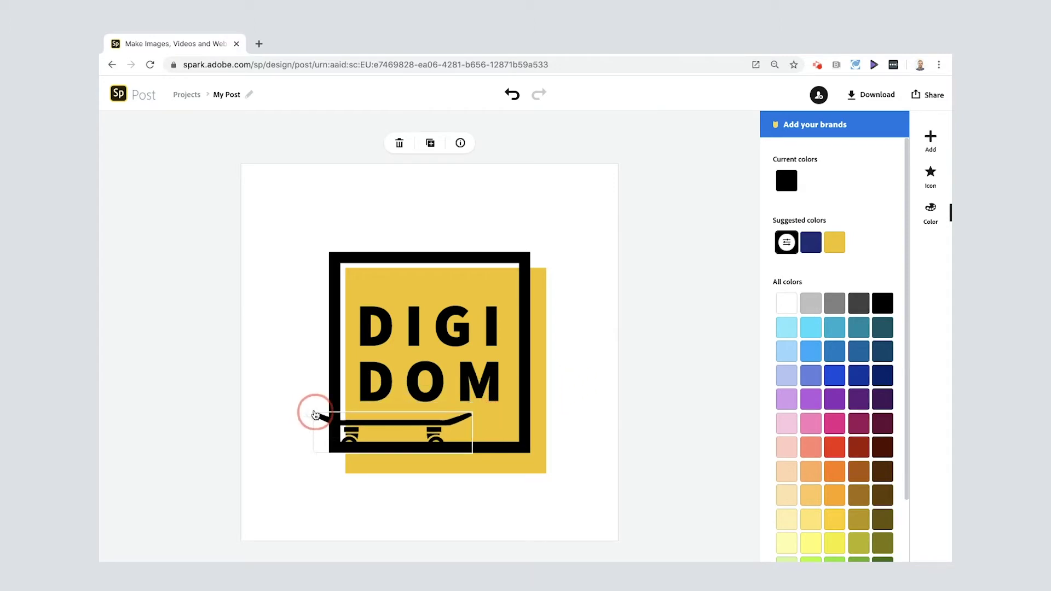
click(392, 419)
drag(392, 418, 421, 411)
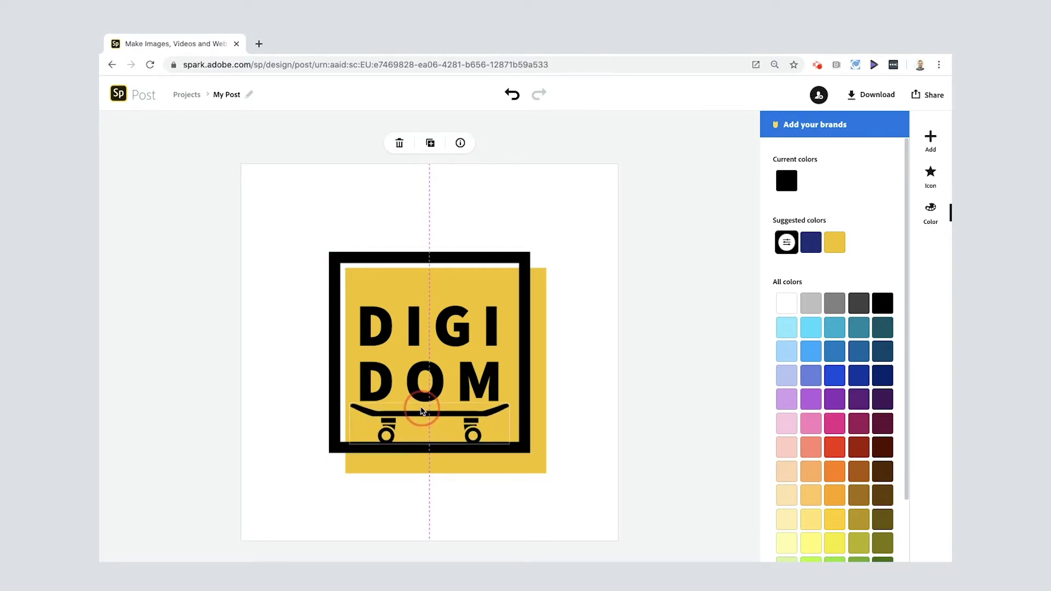
click(422, 410)
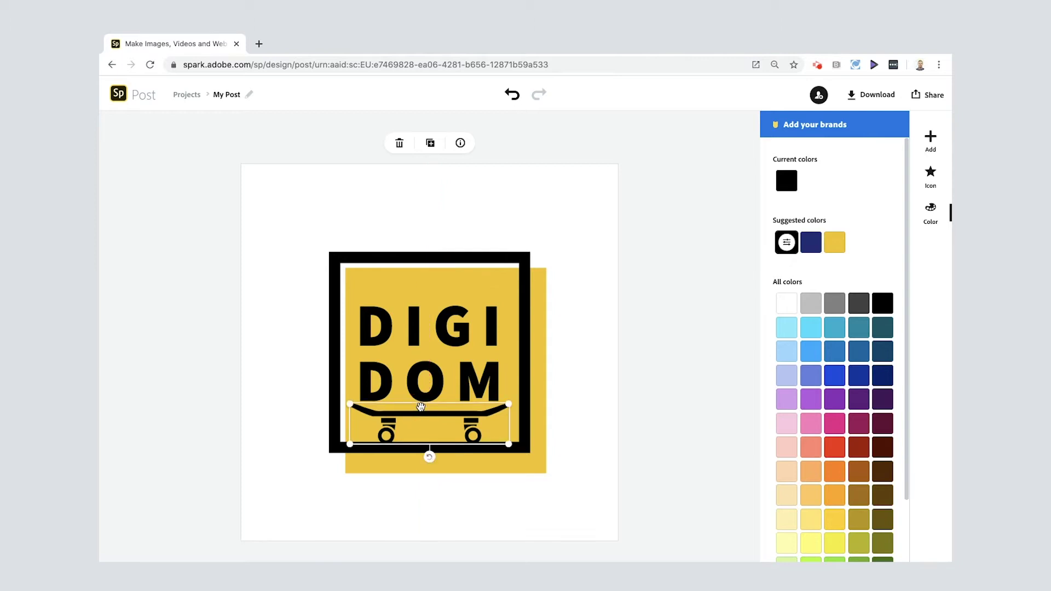
key(Up)
key(Up)
key(Up)
key(Up)
key(Up)
key(Up)
key(Up)
key(Up)
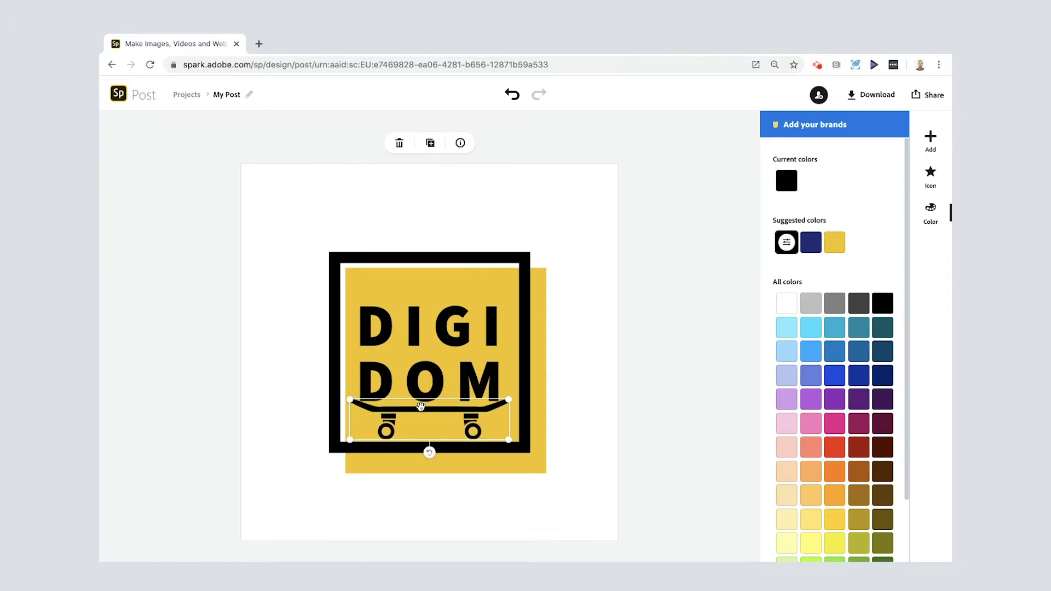
key(Down)
key(Down)
key(Down)
key(Down)
key(Down)
key(Down)
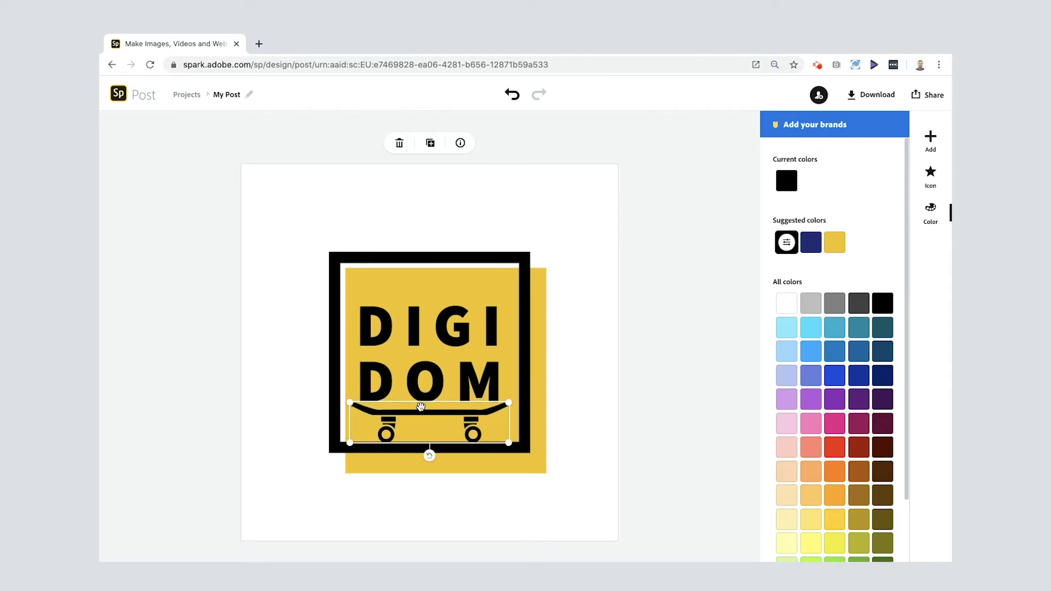
click(641, 386)
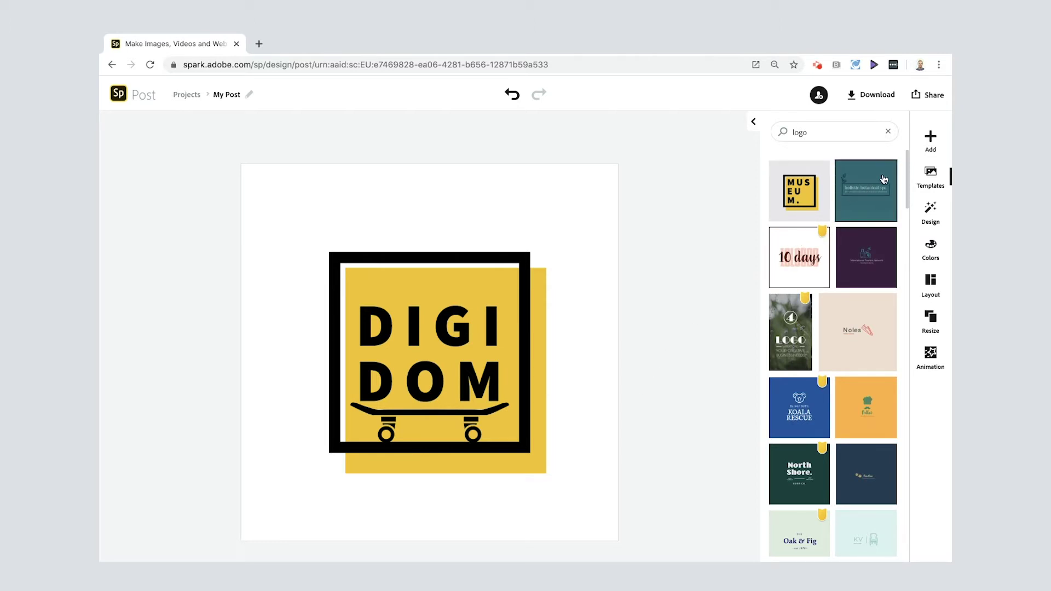
Replace the icon search with 'cam' and add a camera icon to the canvas.
click(932, 140)
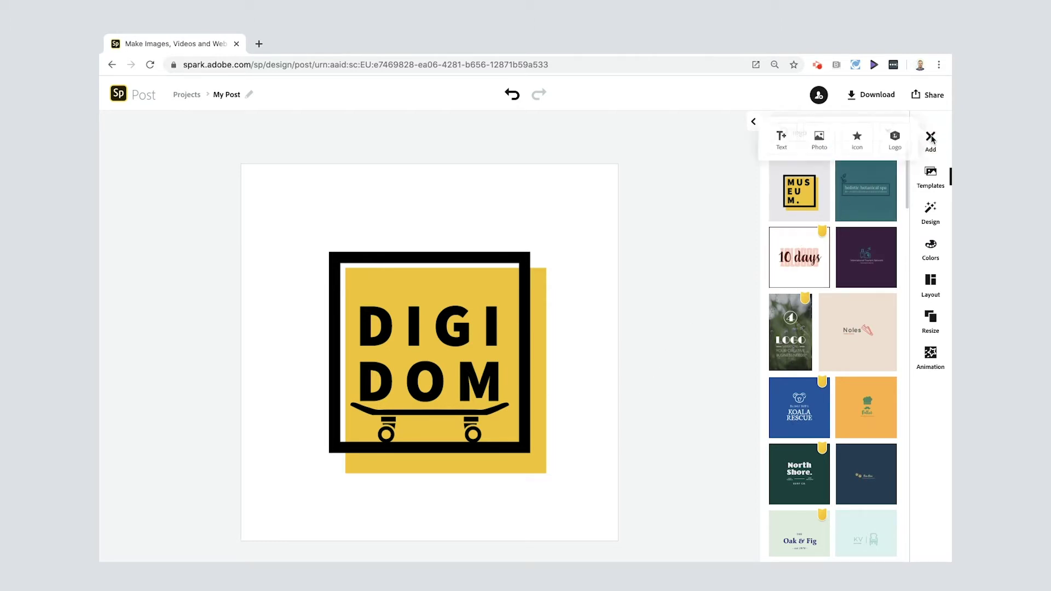
click(857, 139)
double_click(806, 173)
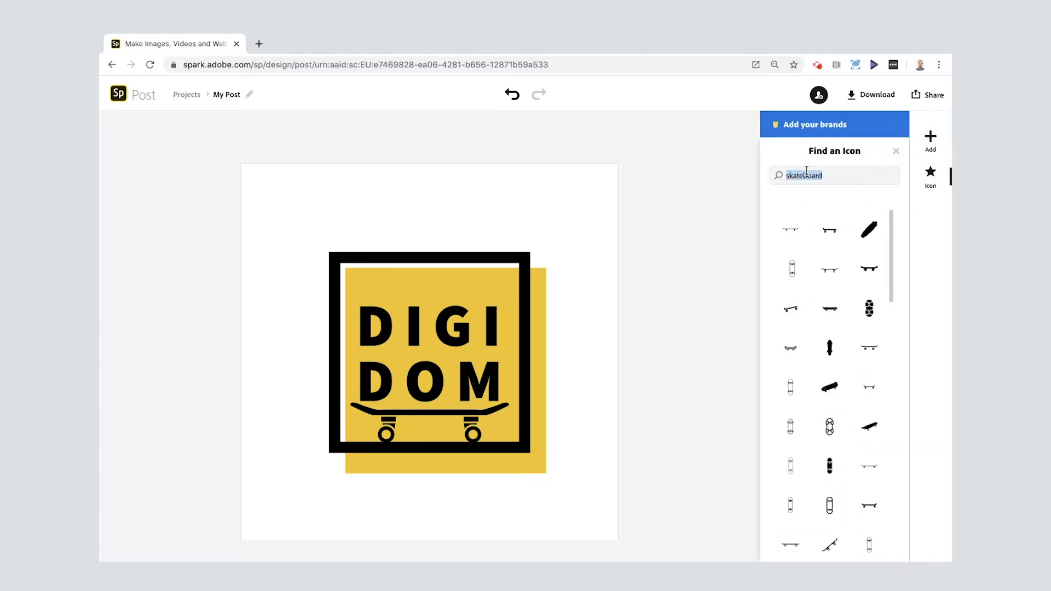
text(camera)
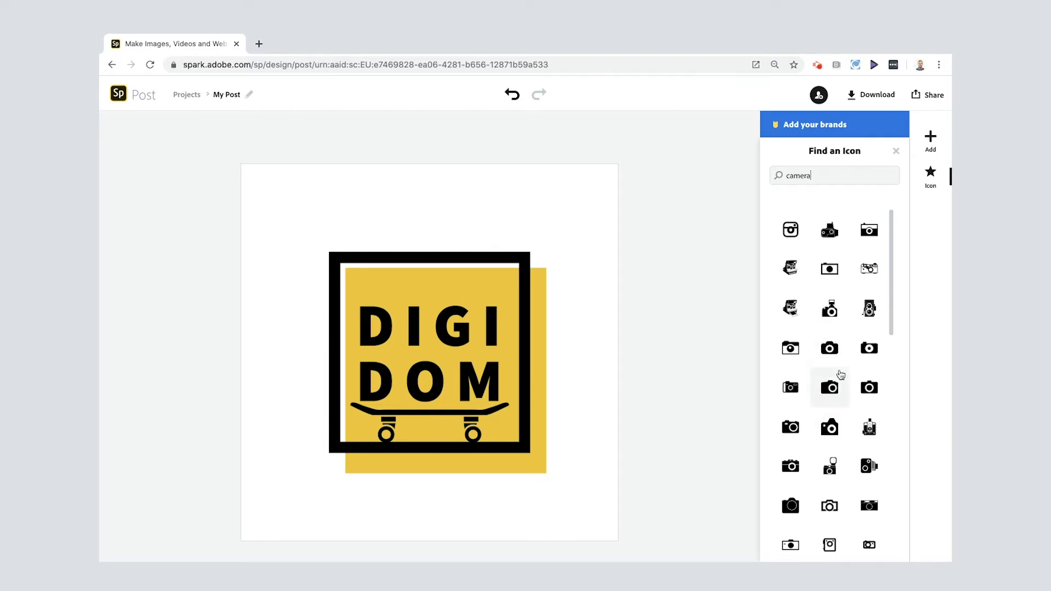
click(867, 388)
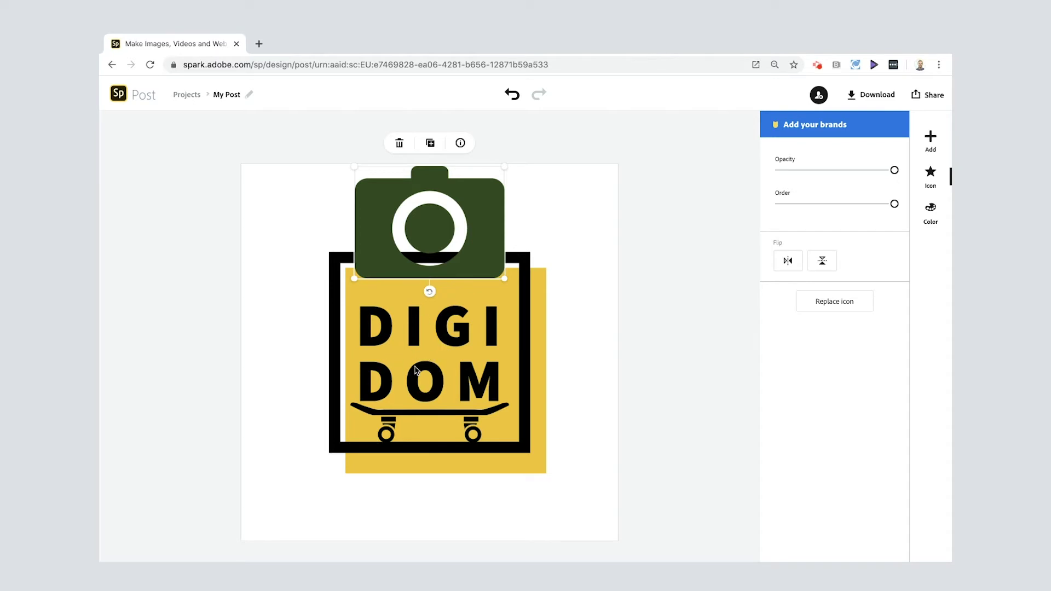
click(930, 214)
Recolour the camera black, drag it onto the text, and shrink it to sit above the skateboard.
click(786, 245)
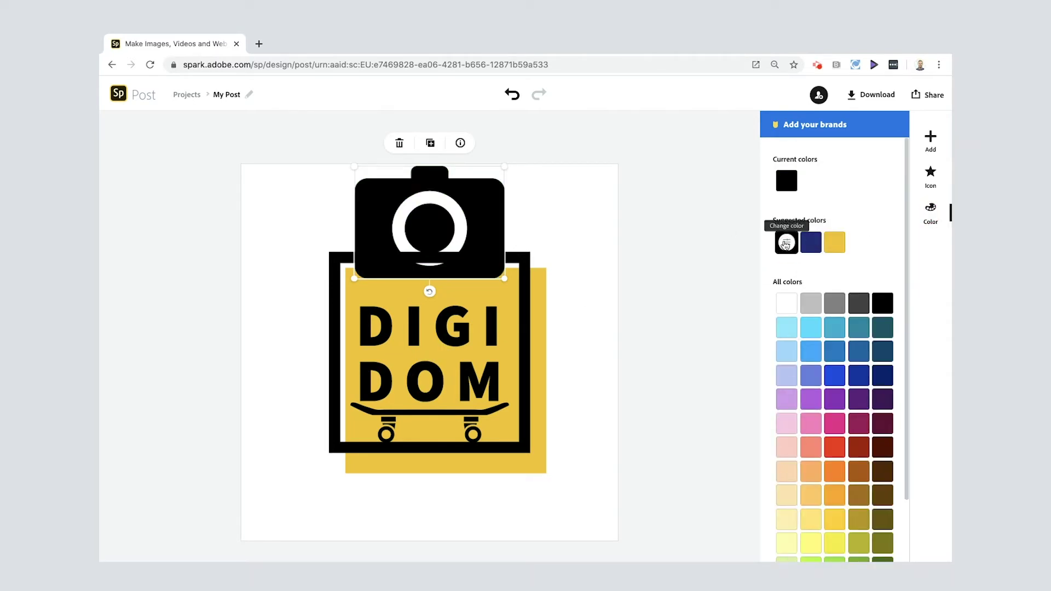
click(483, 219)
drag(483, 219, 482, 351)
click(504, 316)
drag(504, 316, 492, 325)
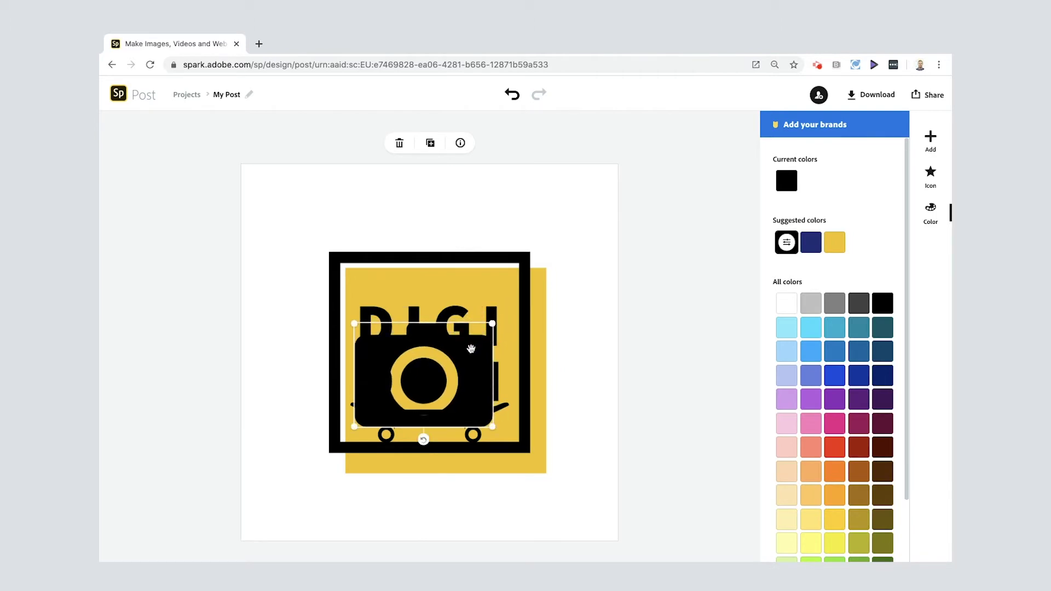
drag(354, 324, 370, 335)
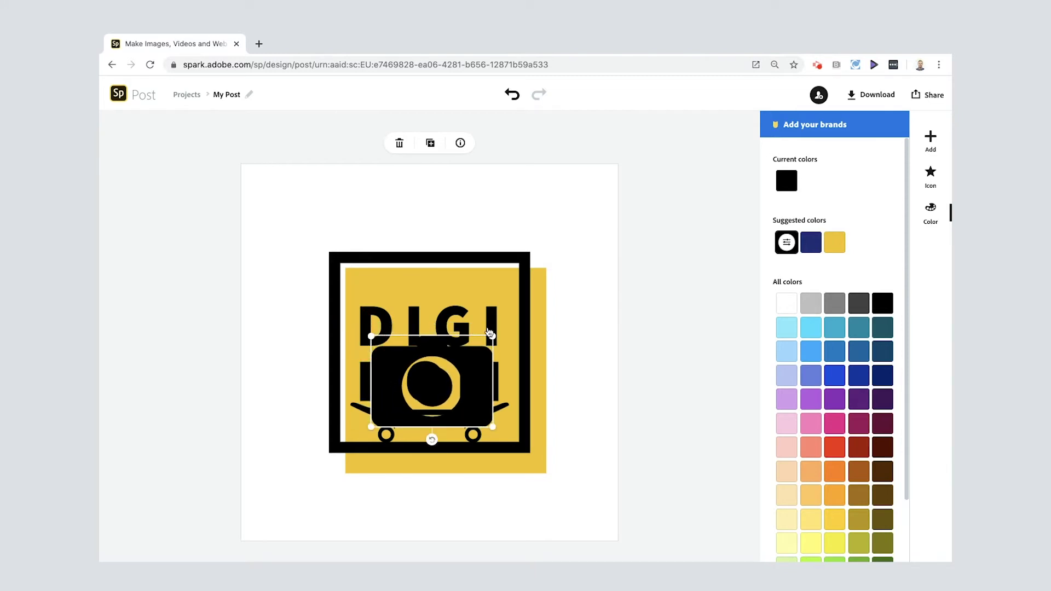
drag(494, 335, 481, 343)
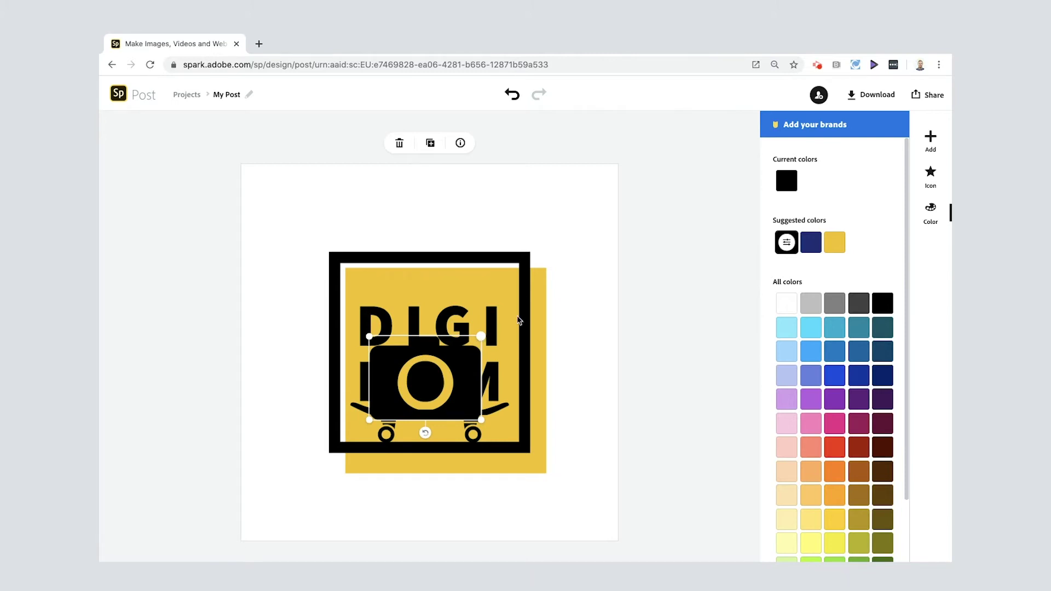
click(651, 290)
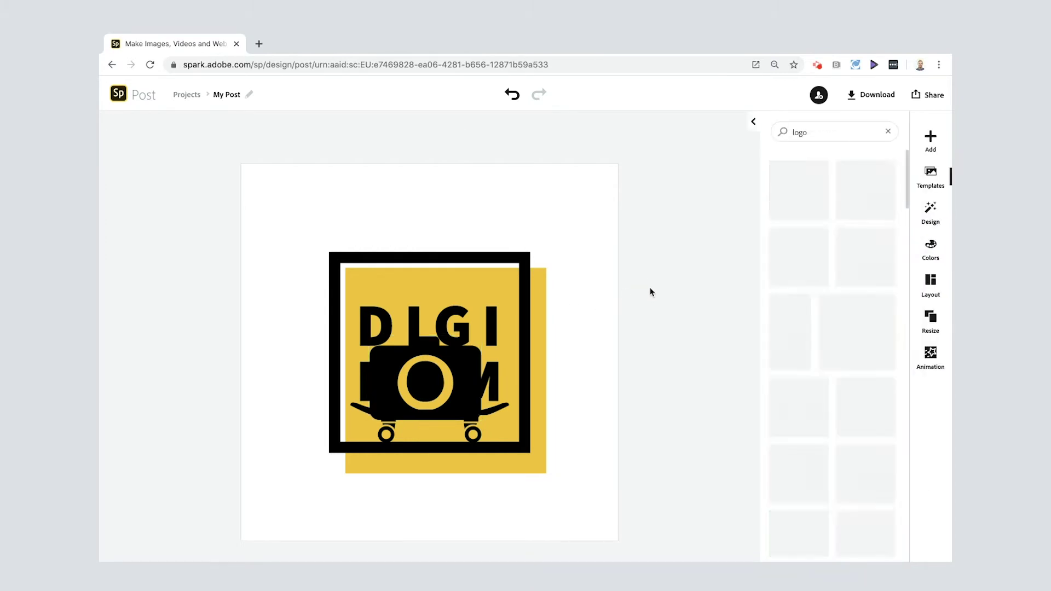
Move the camera back to Order 2, behind the text but above the yellow square.
click(456, 371)
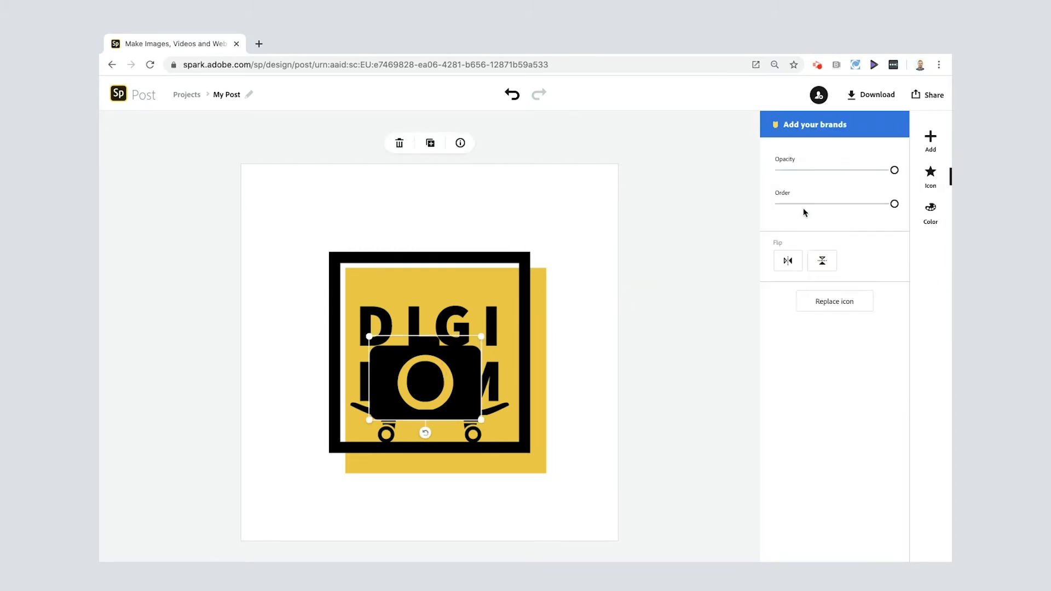
drag(894, 208, 777, 218)
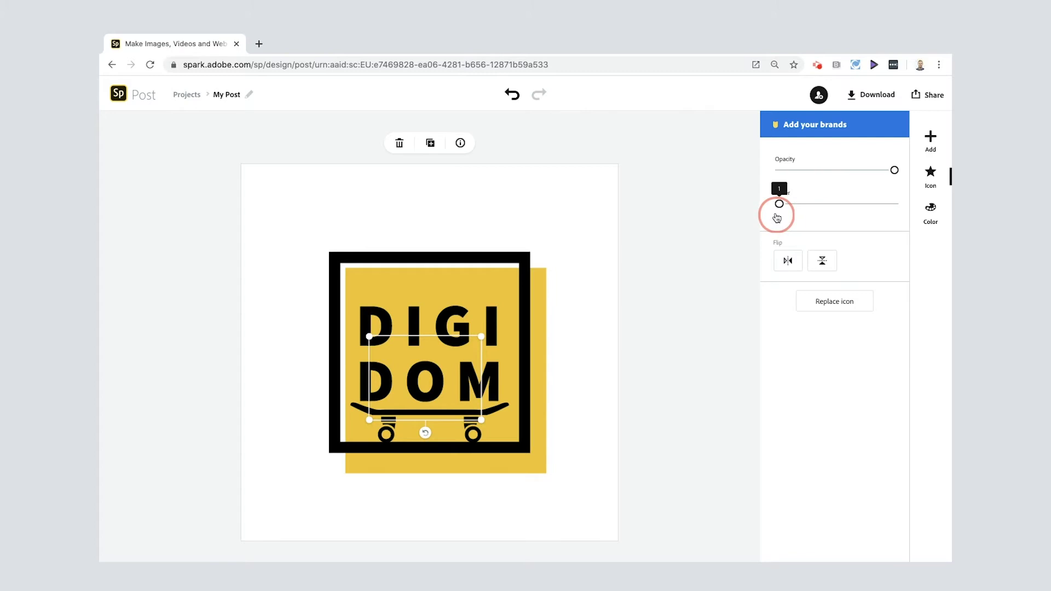
drag(777, 218, 803, 211)
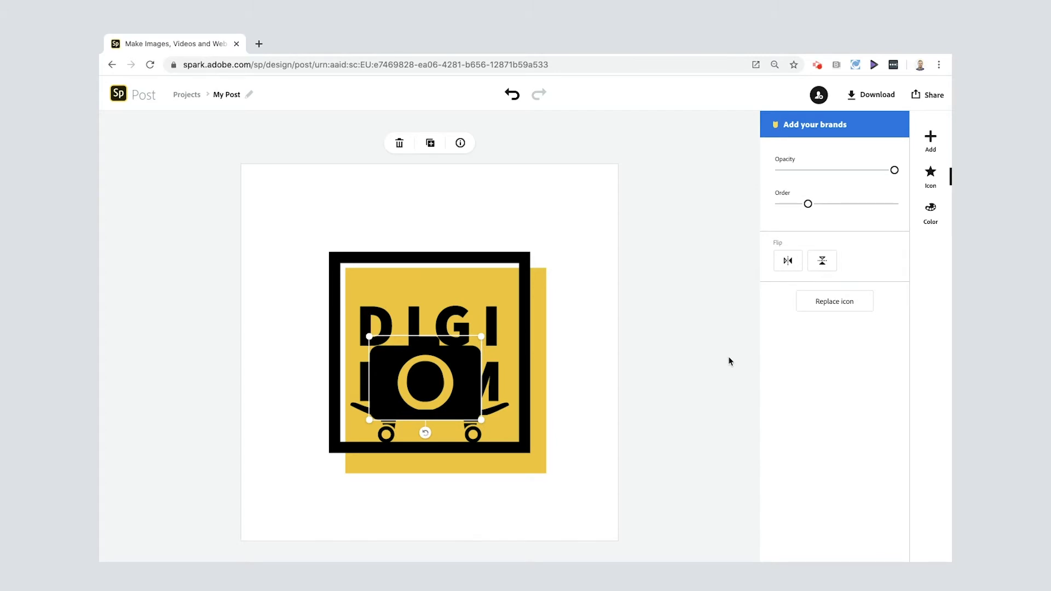
click(486, 374)
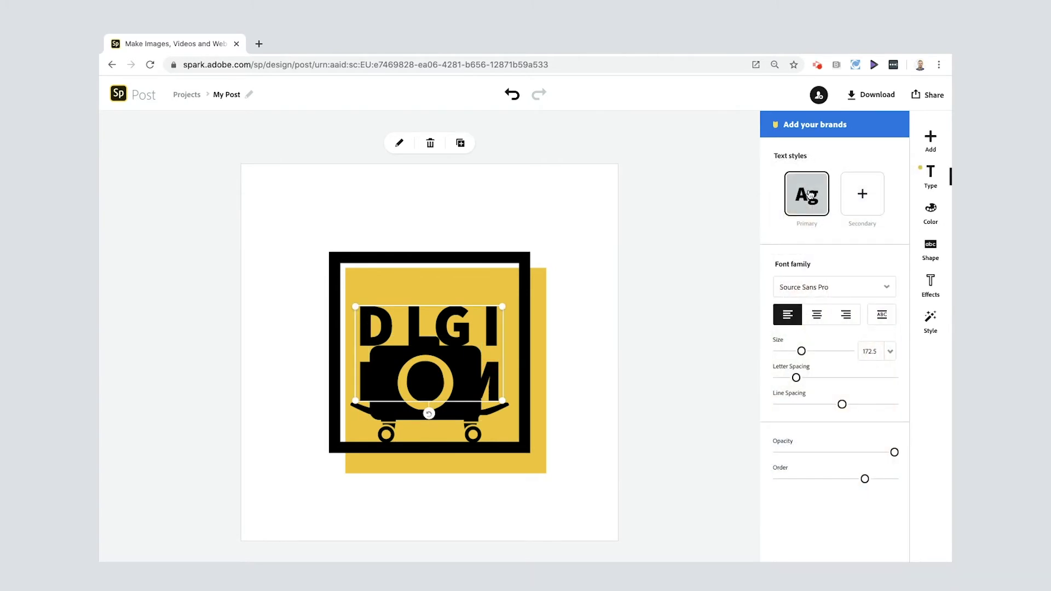
Add the white Secondary text style and resize the text box so DOM turns white.
click(862, 195)
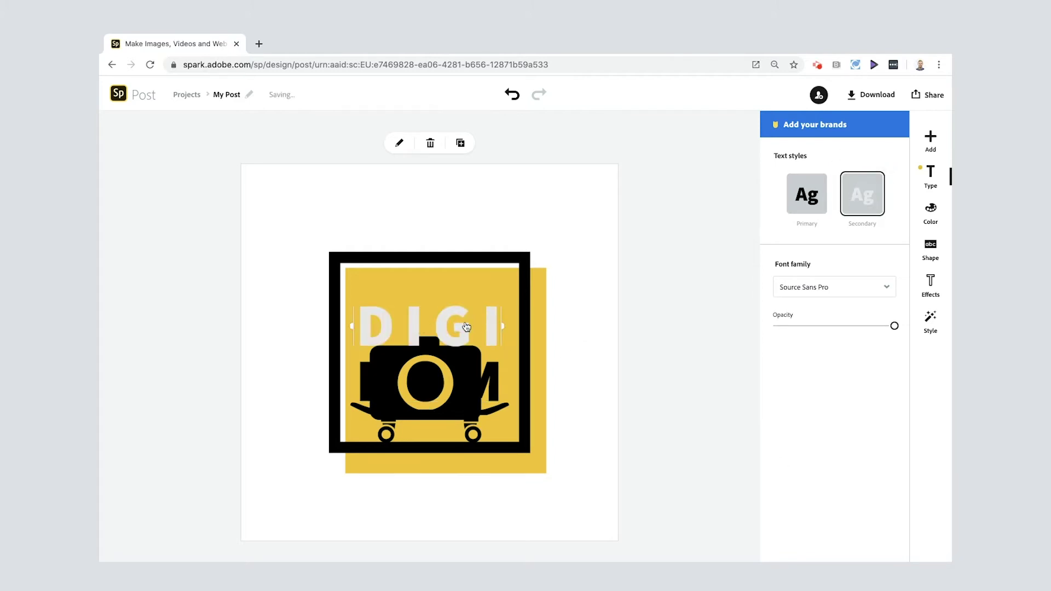
click(504, 327)
drag(505, 341, 503, 388)
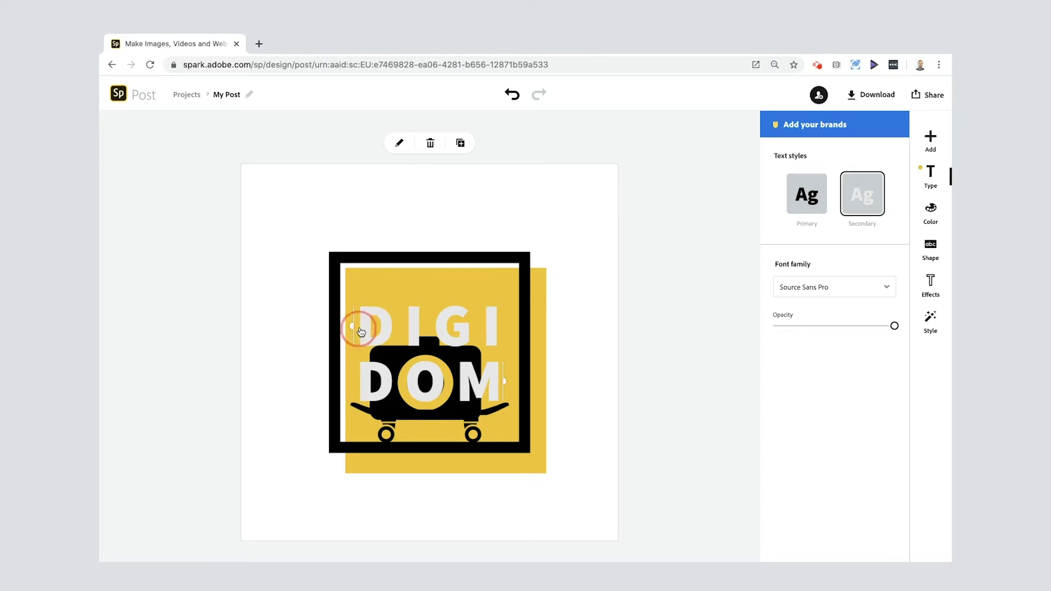
click(371, 393)
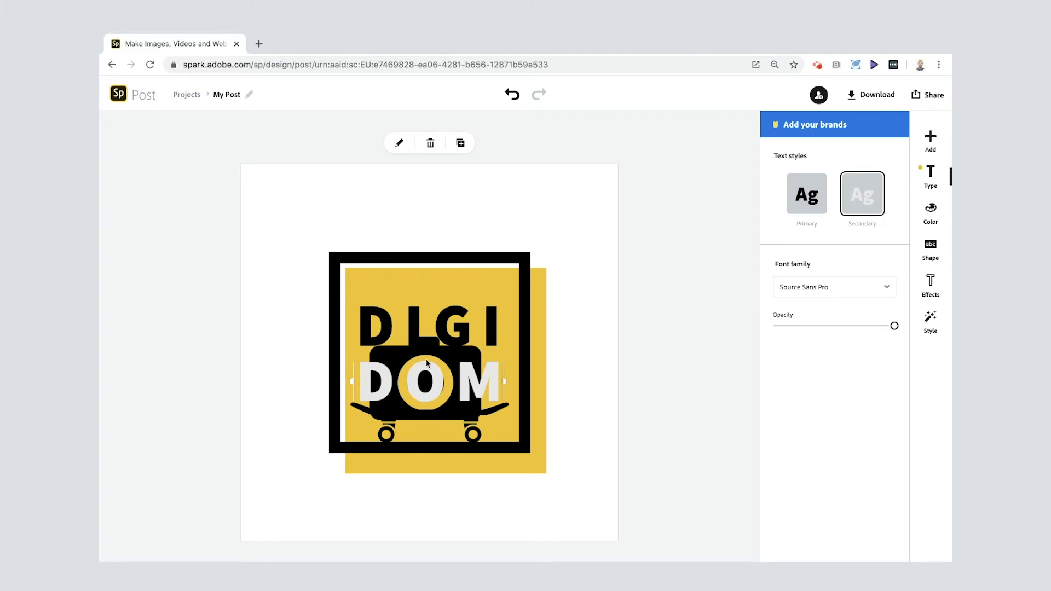
Move the DIGI DOM text up so DIGI sits above the black frame.
click(462, 414)
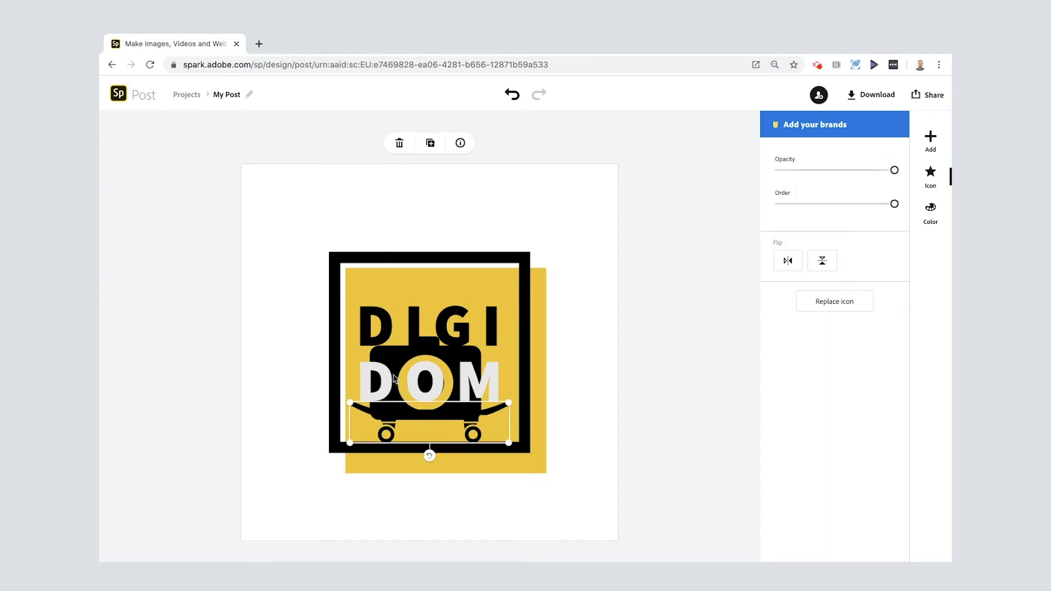
click(381, 357)
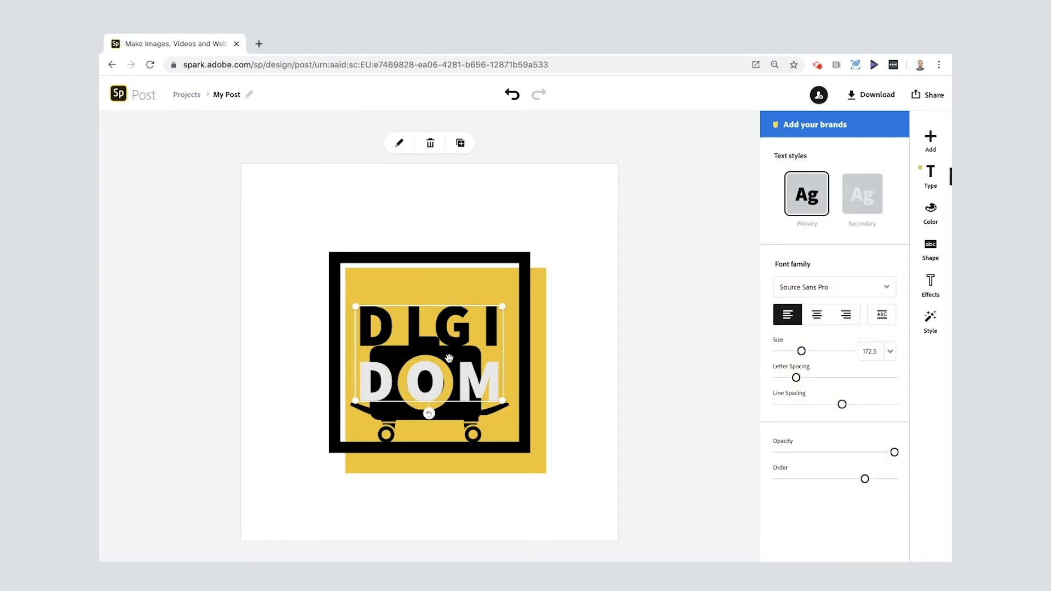
drag(476, 327, 457, 246)
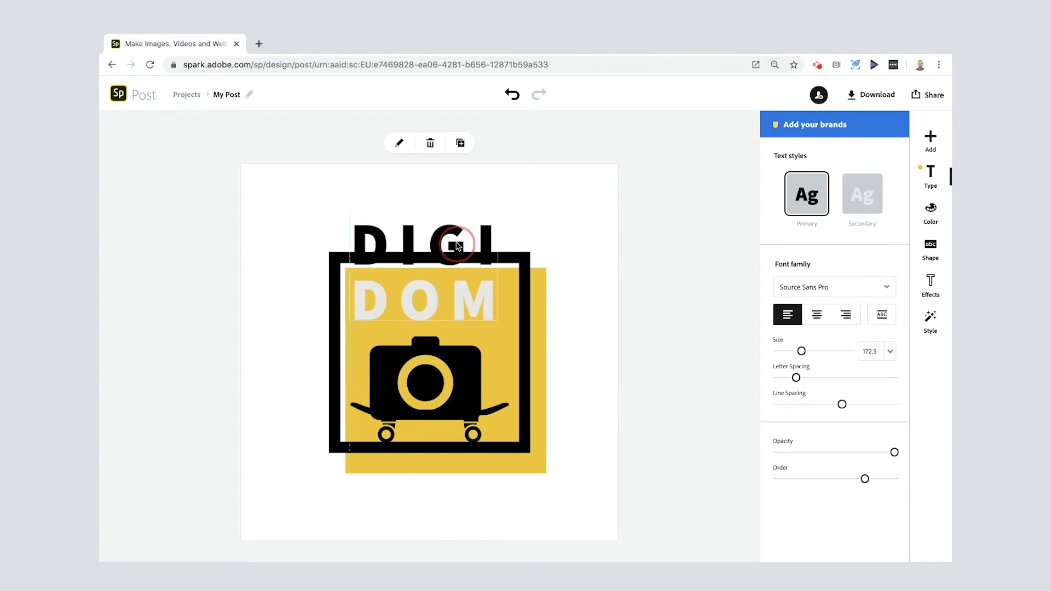
Shrink the camera icon so it rests on the skateboard.
click(458, 386)
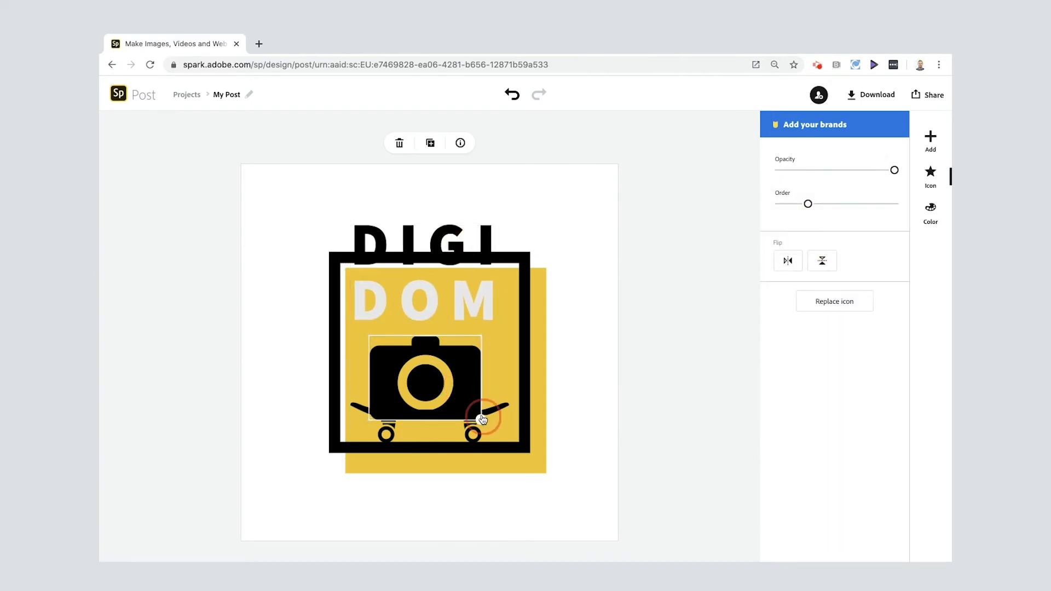
drag(481, 420, 474, 409)
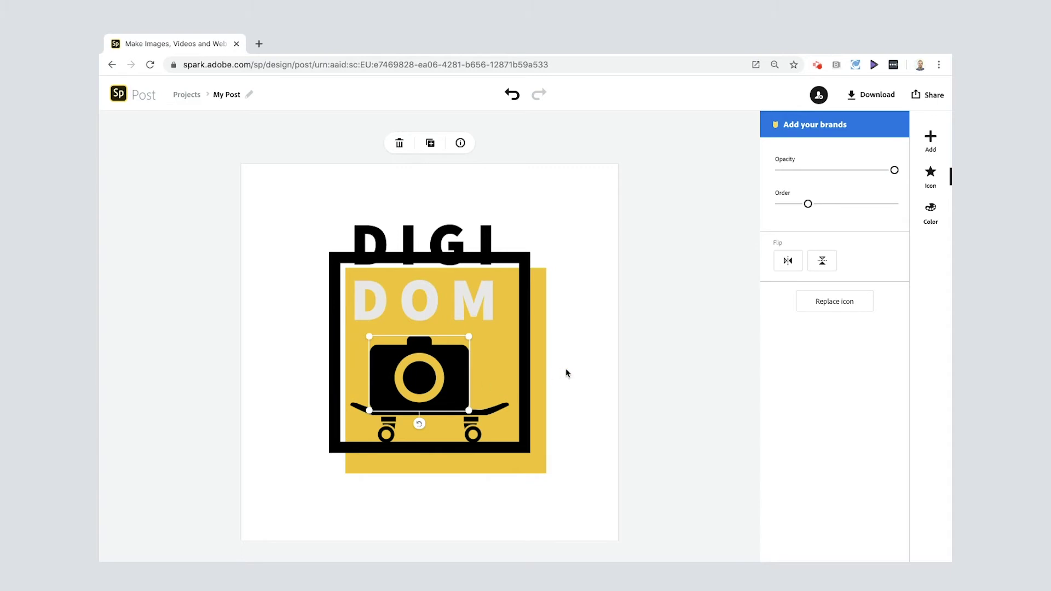
click(641, 354)
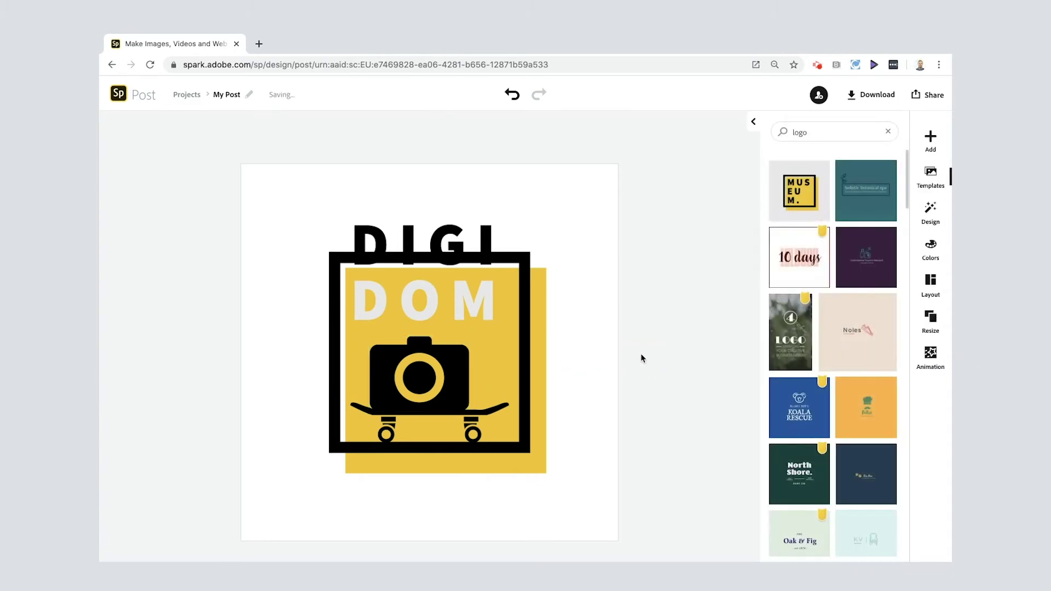
Move the DIGI DOM text back down into the black frame.
click(451, 243)
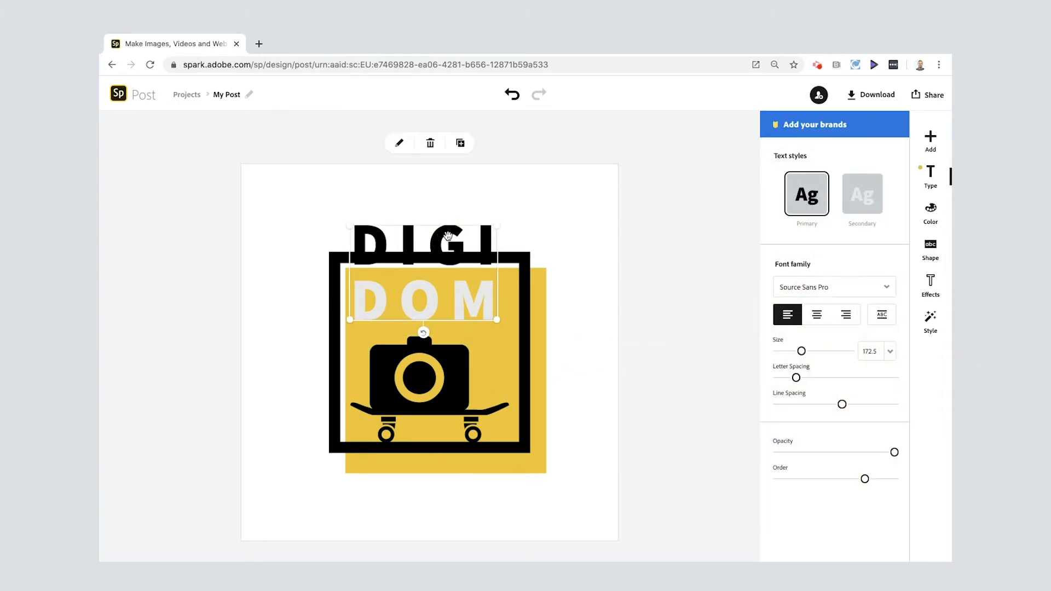
drag(451, 243, 453, 317)
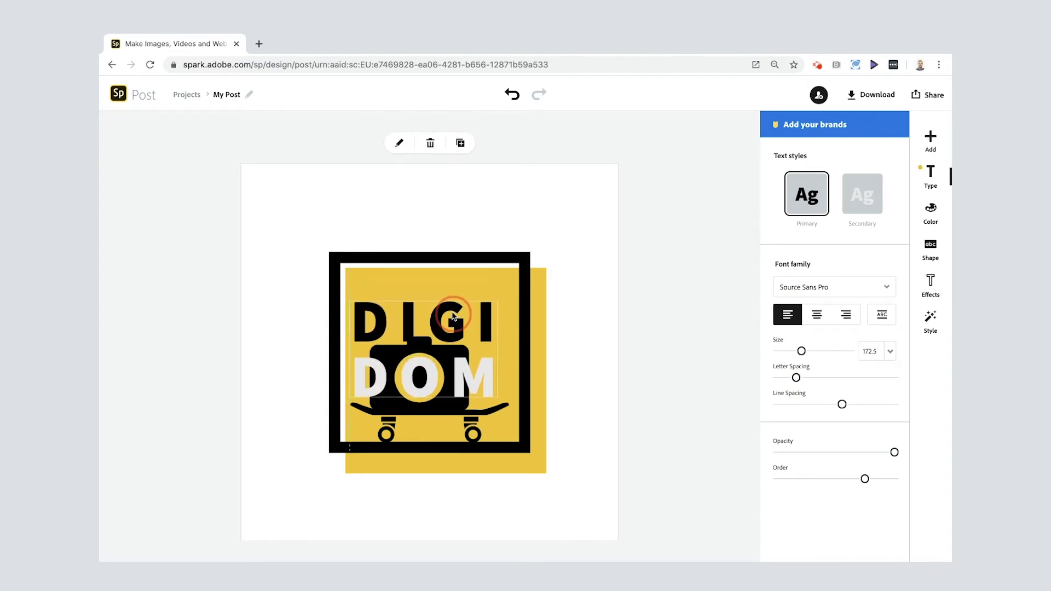
drag(453, 316, 452, 314)
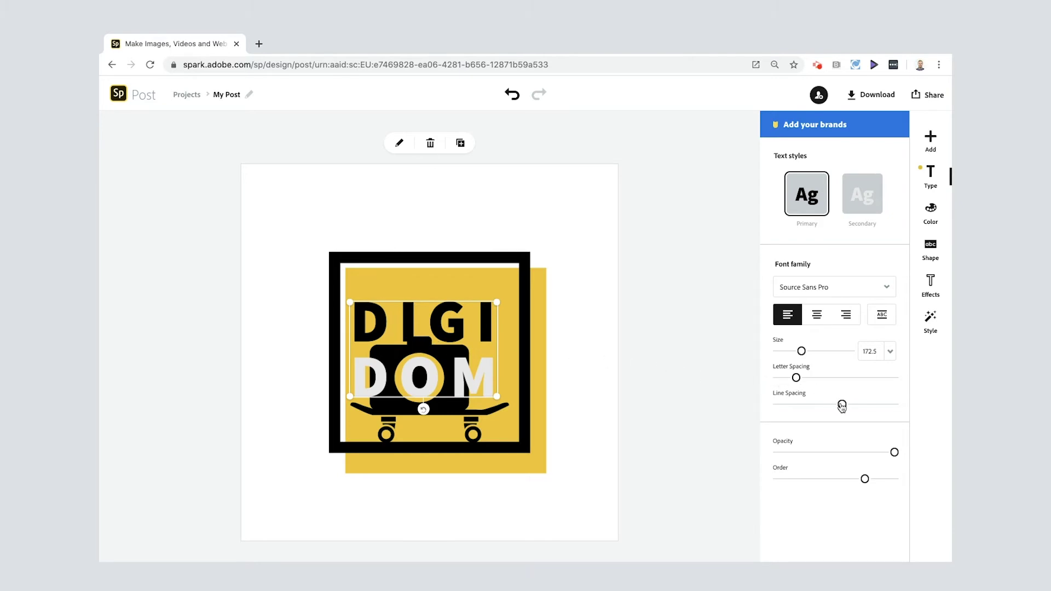
Set the text's line spacing to maximum and nudge it slightly up so DIGI clears the camera.
drag(841, 405, 895, 405)
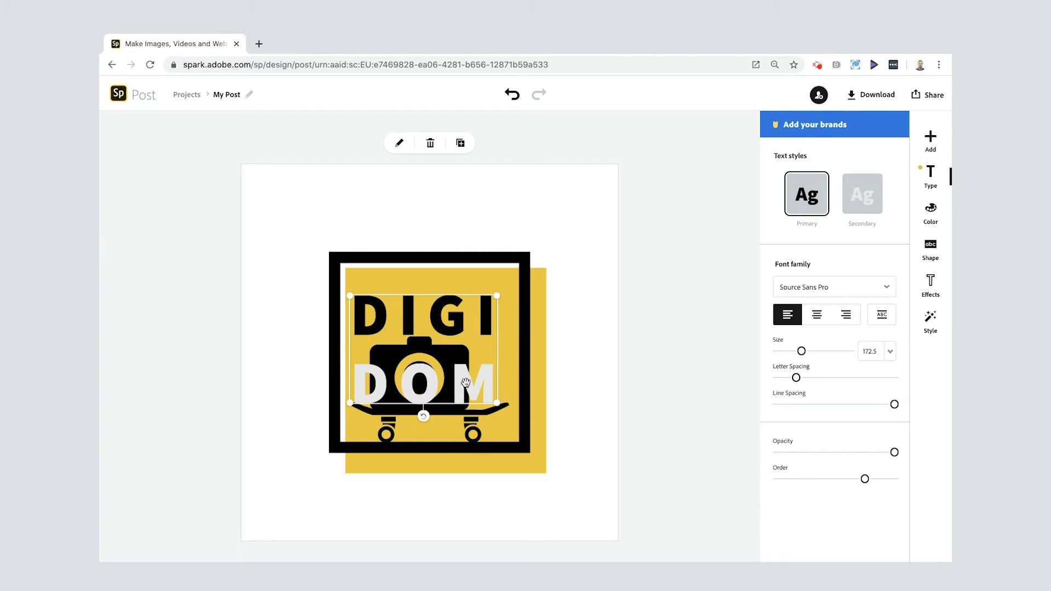
drag(466, 383, 464, 381)
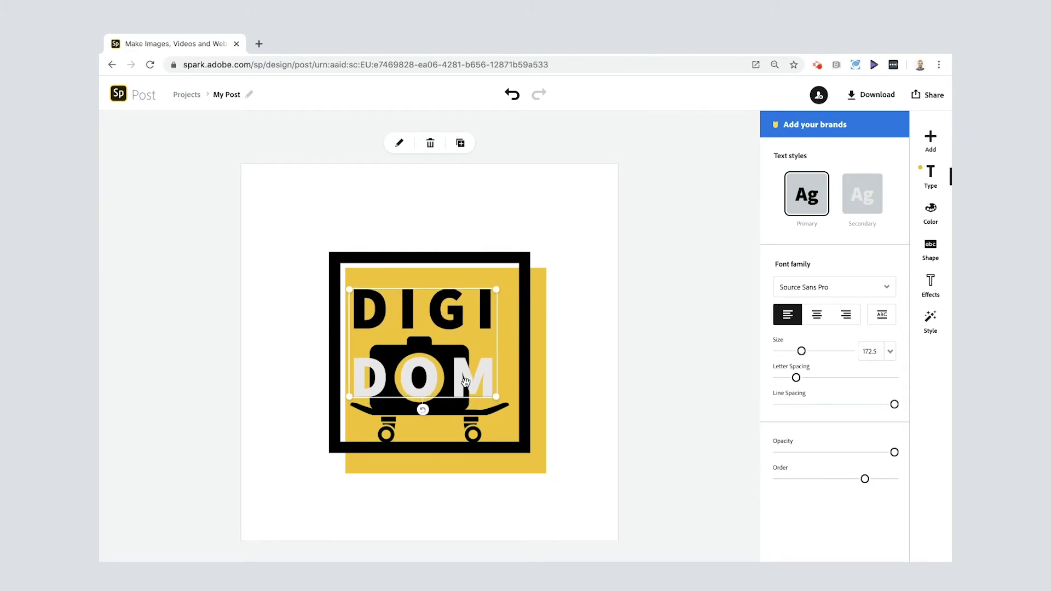
click(538, 333)
click(672, 319)
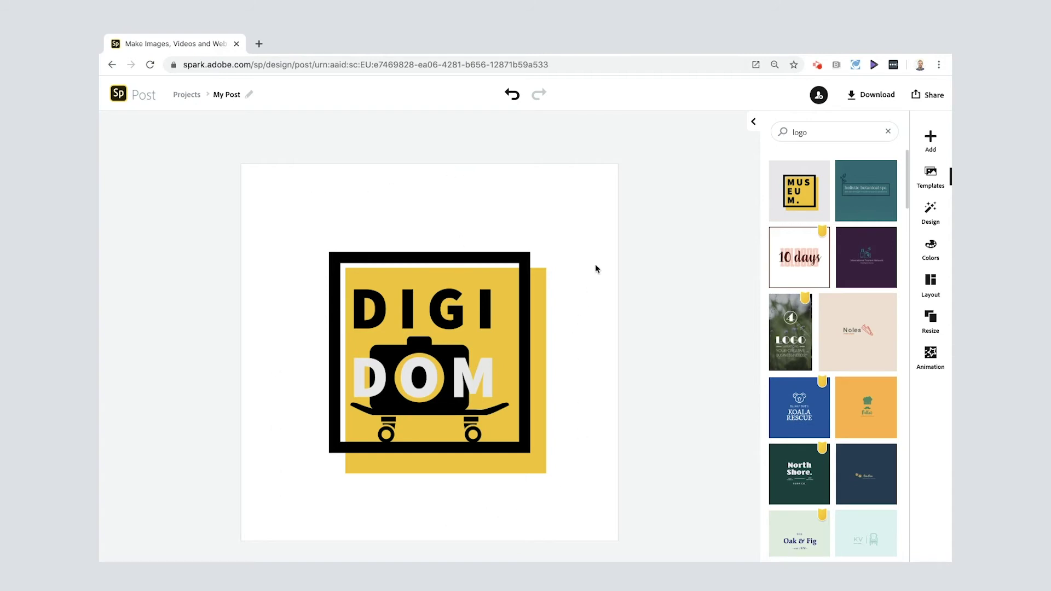
Select the black frame and yellow square, enlarge the whole logo, then ungroup its elements.
click(398, 260)
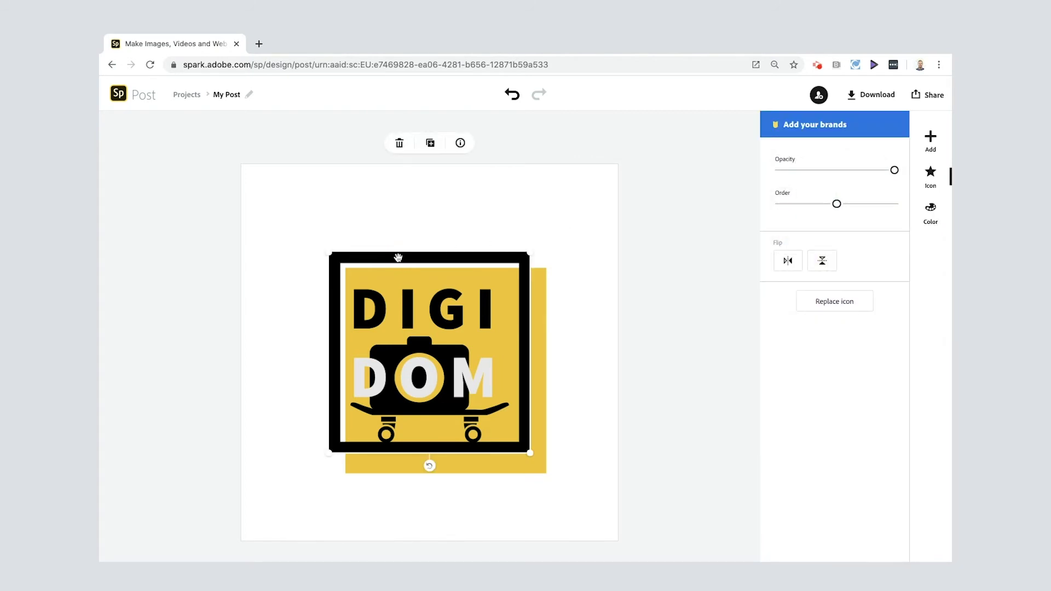
shift+click(538, 323)
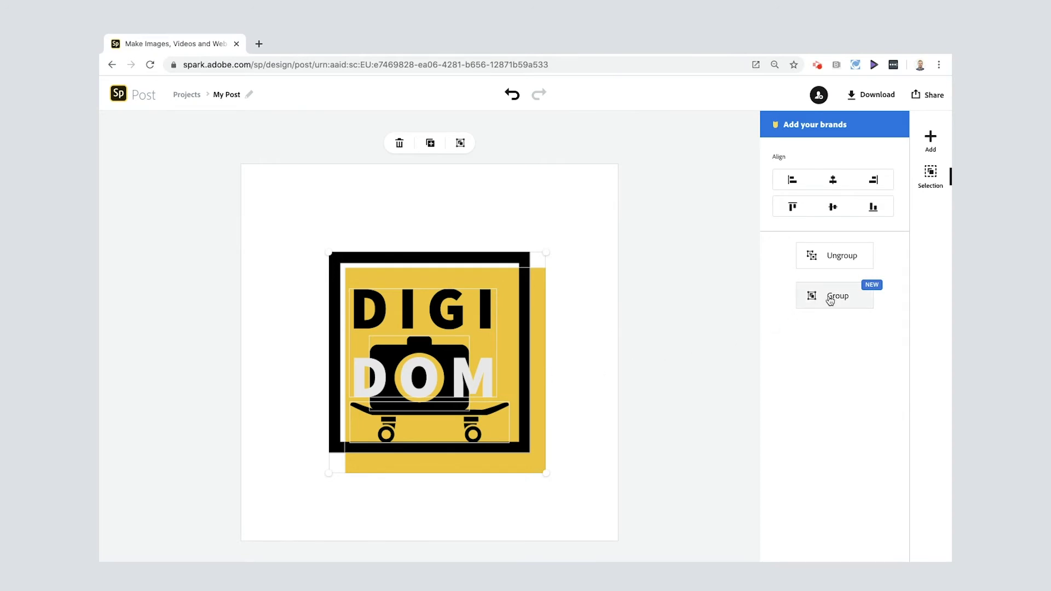
drag(331, 258, 265, 176)
drag(548, 475, 605, 520)
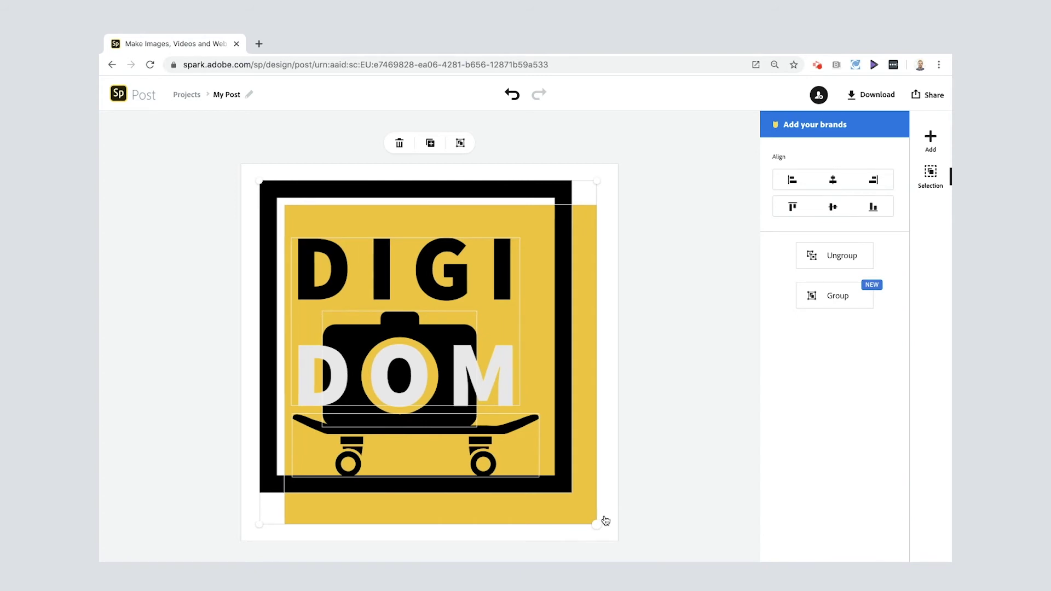
click(830, 255)
click(681, 277)
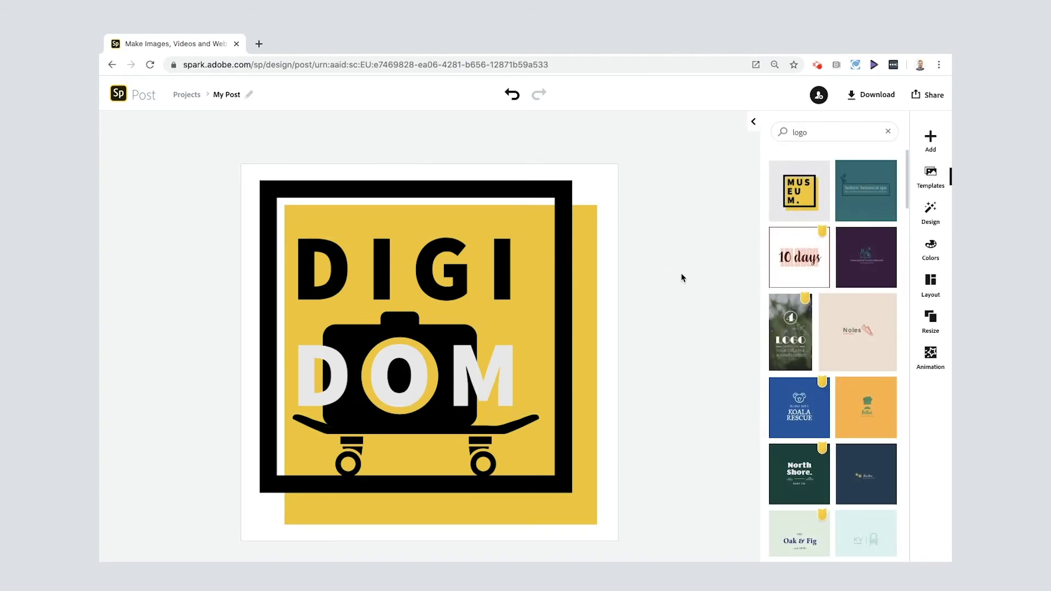
Rename the project 'DigiDom Logo' and download it as a solid-colour PNG.
click(227, 95)
text(DigiDom Logo)
click(863, 103)
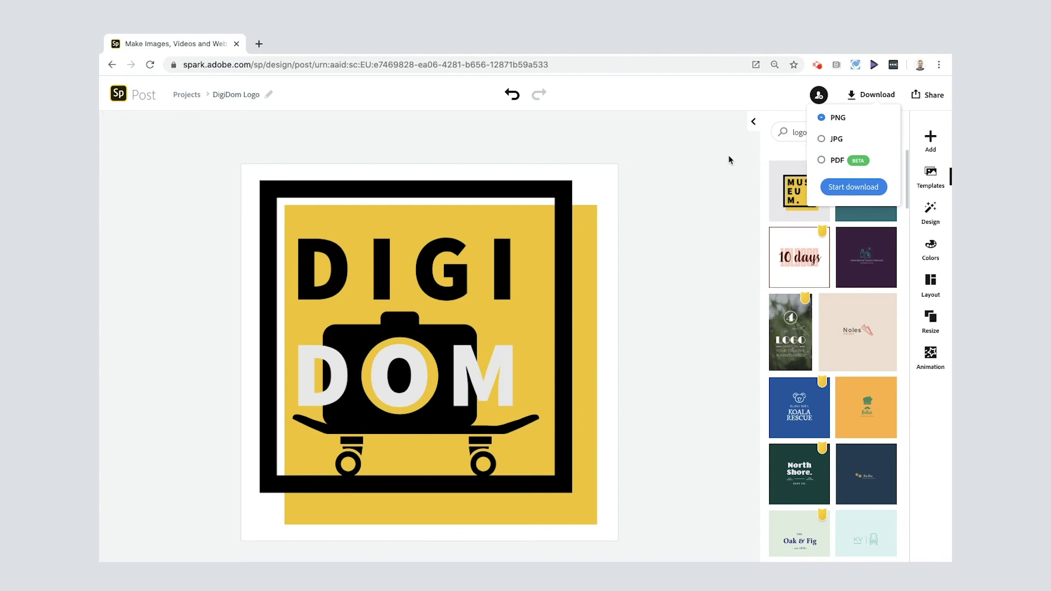
click(850, 188)
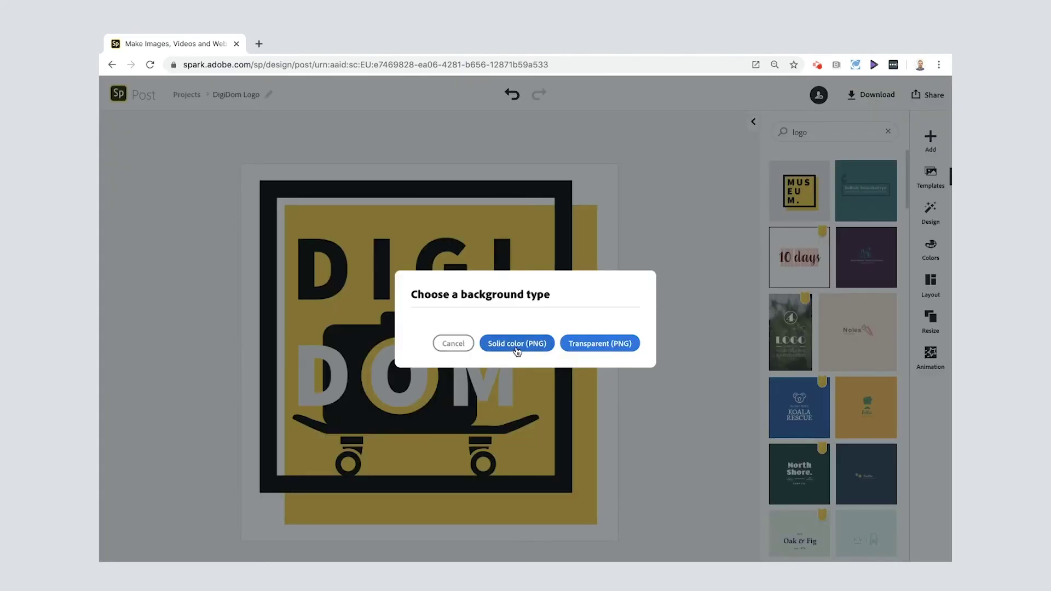
click(597, 345)
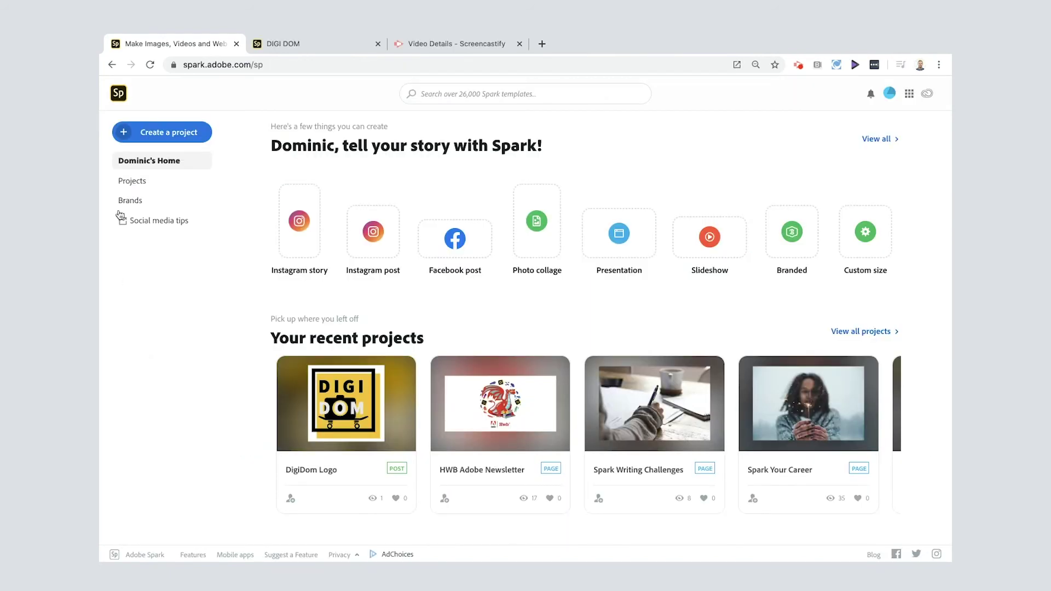
Create a new custom-size graphic using the popular Landscape preset.
click(122, 134)
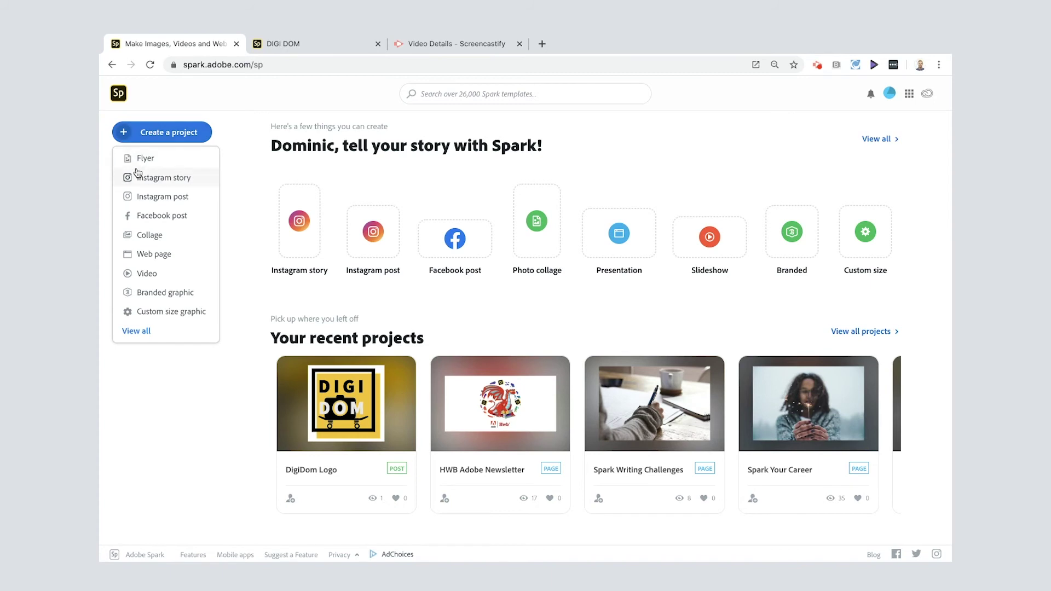
click(137, 310)
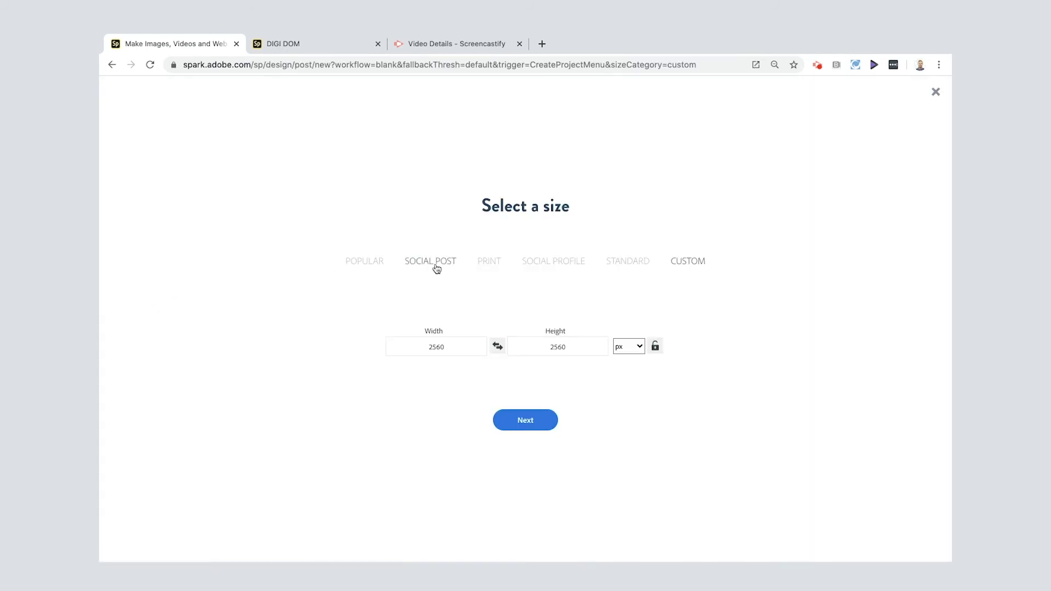
click(379, 263)
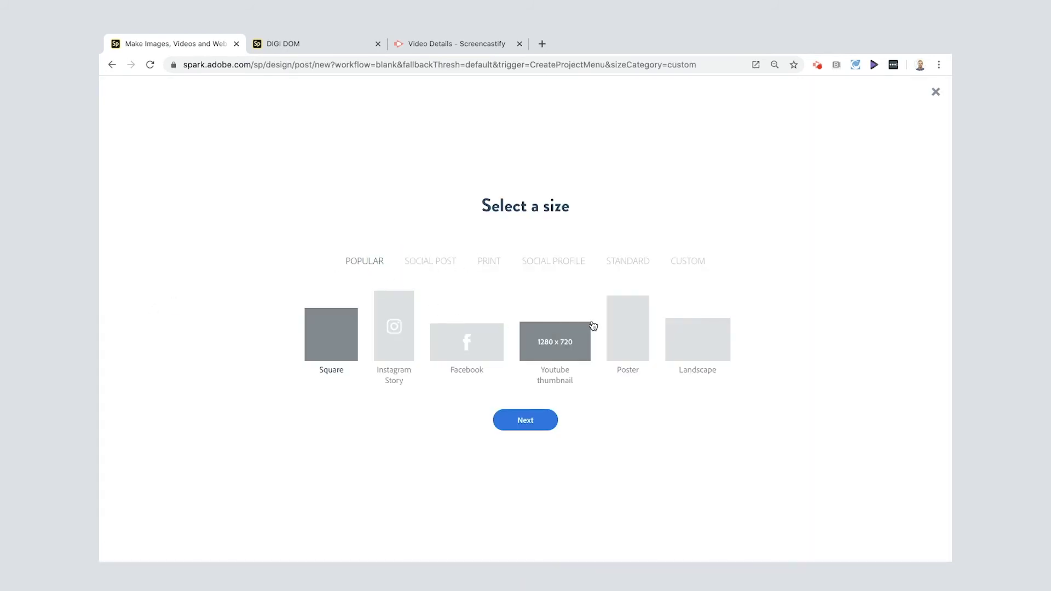
click(700, 336)
click(525, 419)
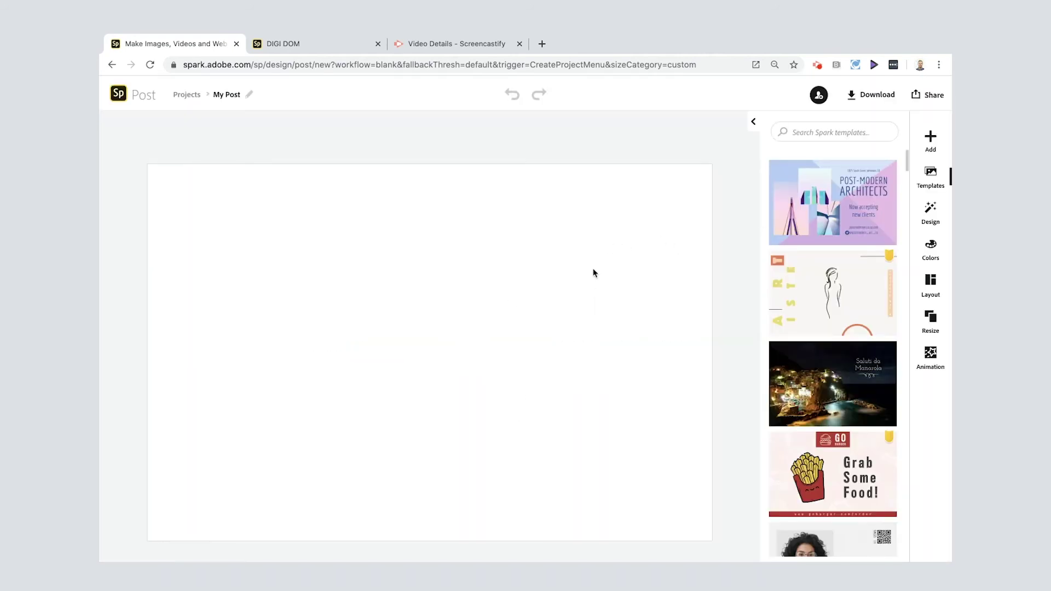
Add the night bridge skateboarding photo from free photos and pin it to the background.
click(930, 142)
click(825, 142)
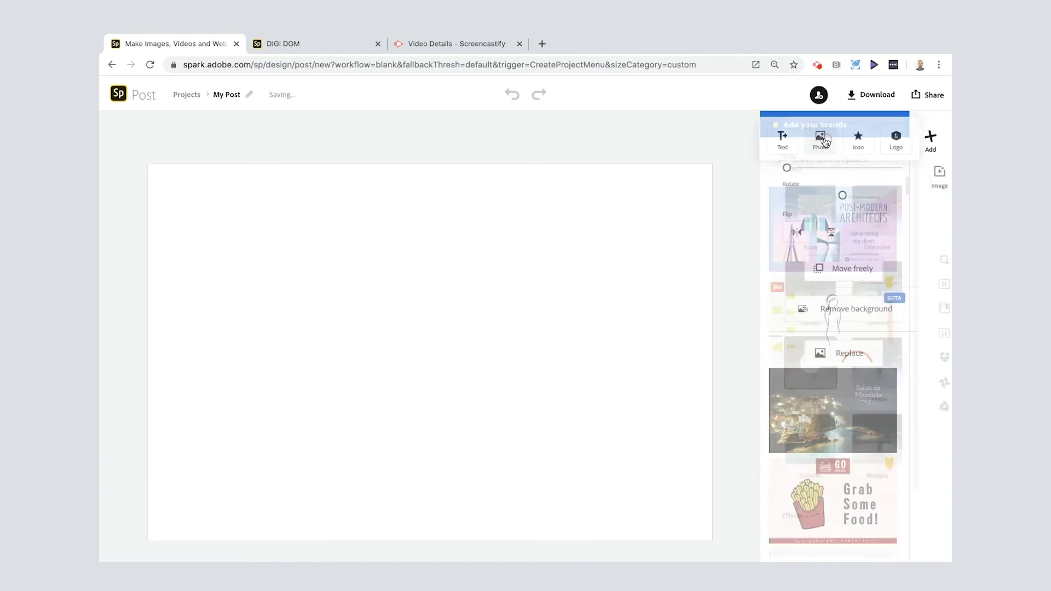
click(826, 260)
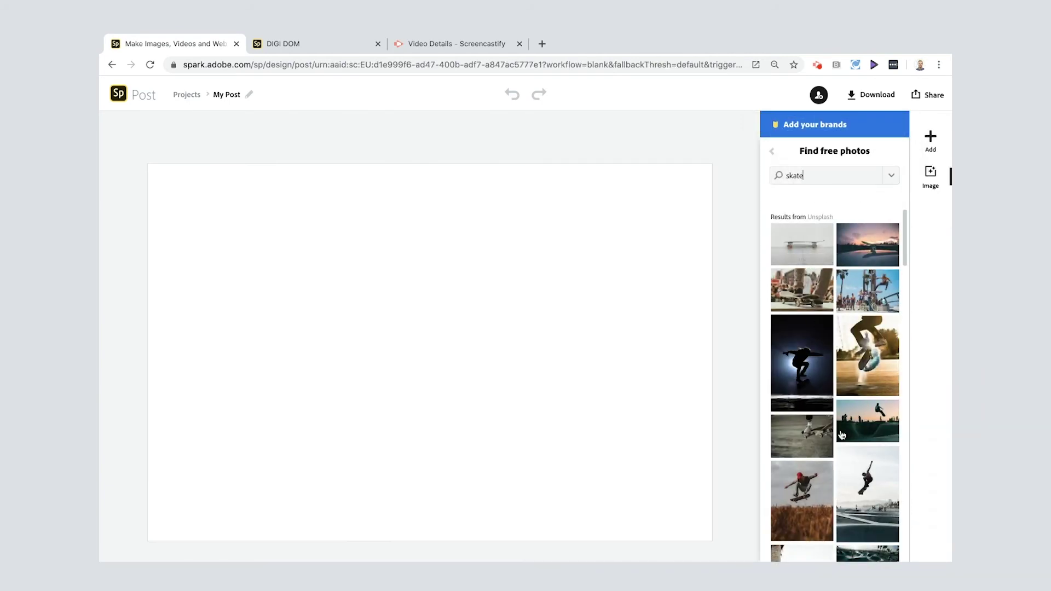
scroll(842, 435, down, 10)
scroll(842, 435, down, 10)
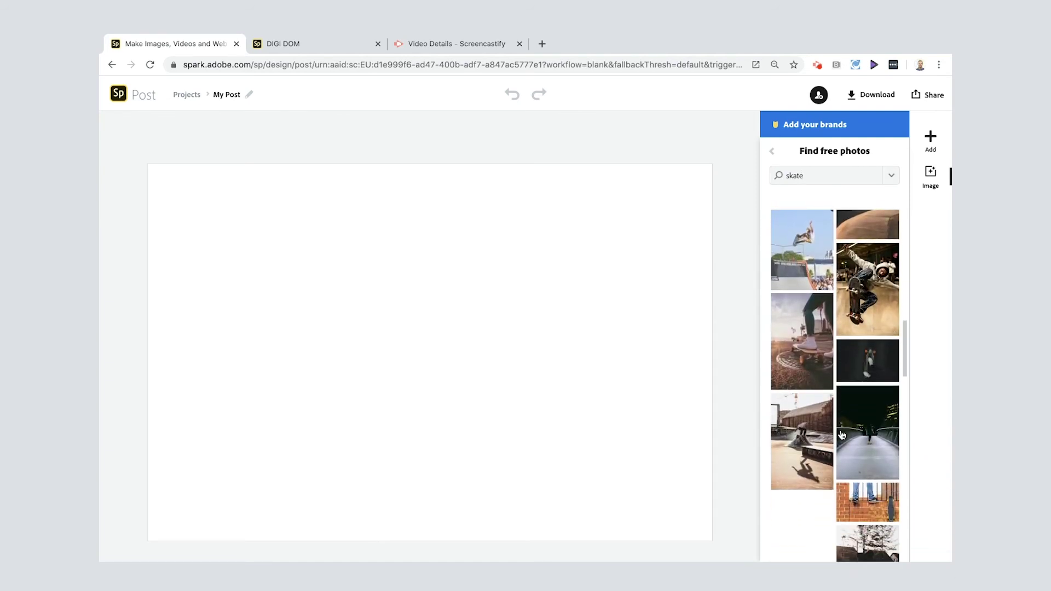
click(868, 435)
click(463, 376)
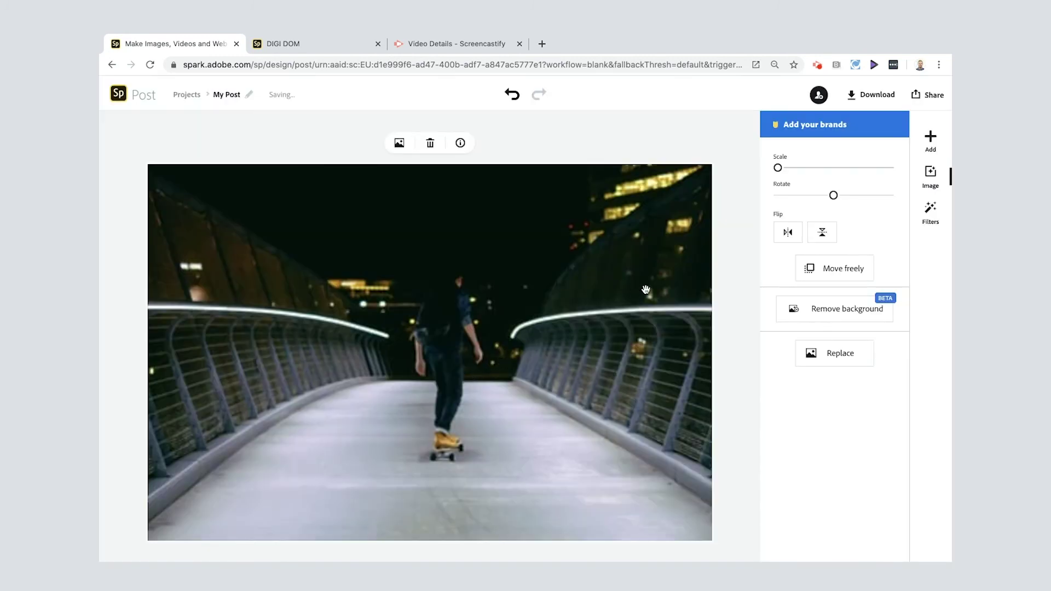
click(937, 148)
Upload DigiDom Logo.png as a freely movable image and shrink it into the photo's bottom-right corner.
click(816, 140)
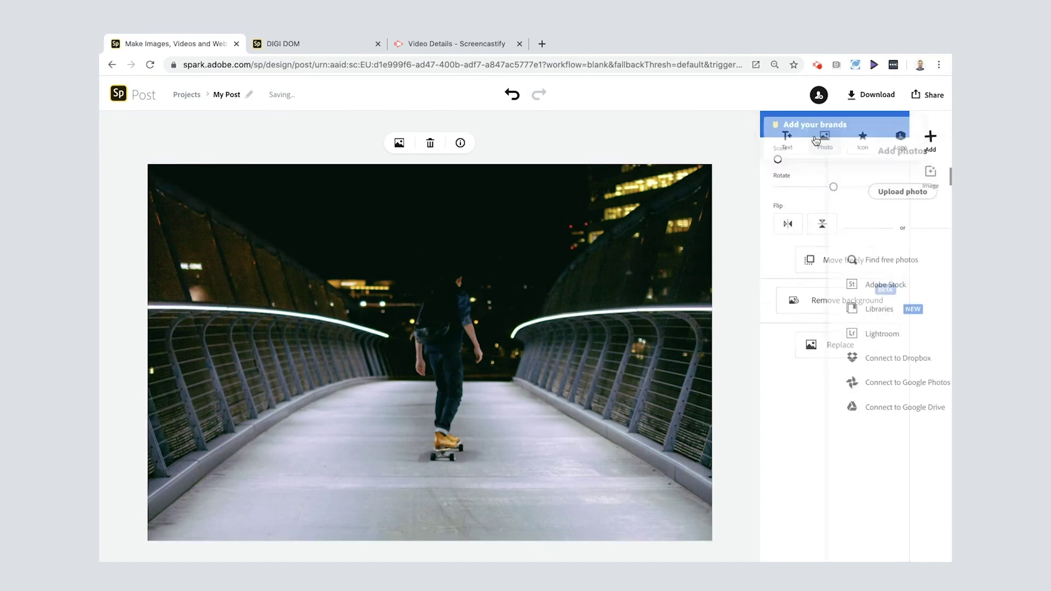
click(818, 193)
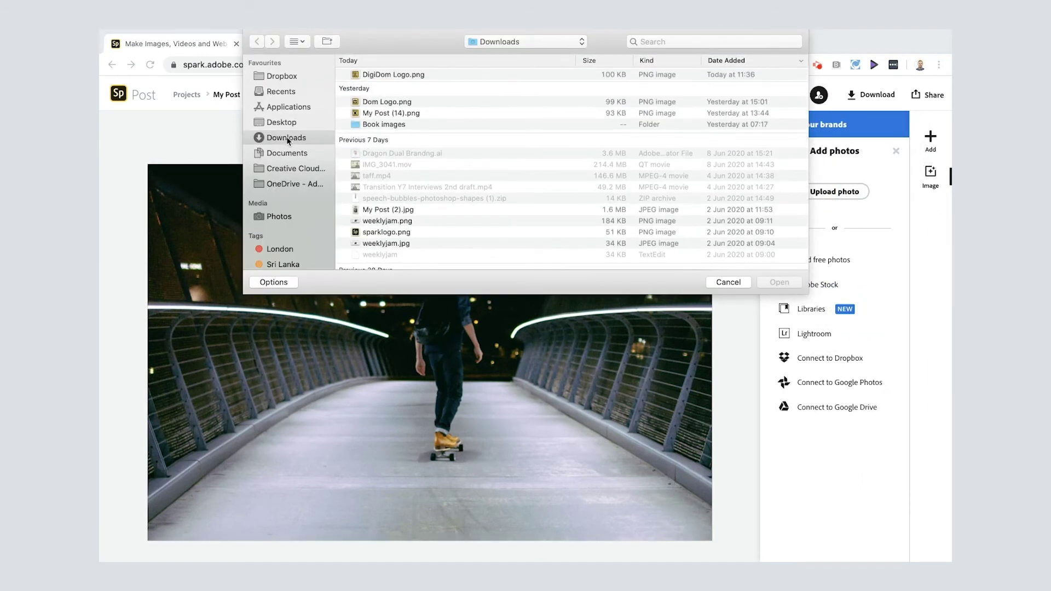
click(385, 77)
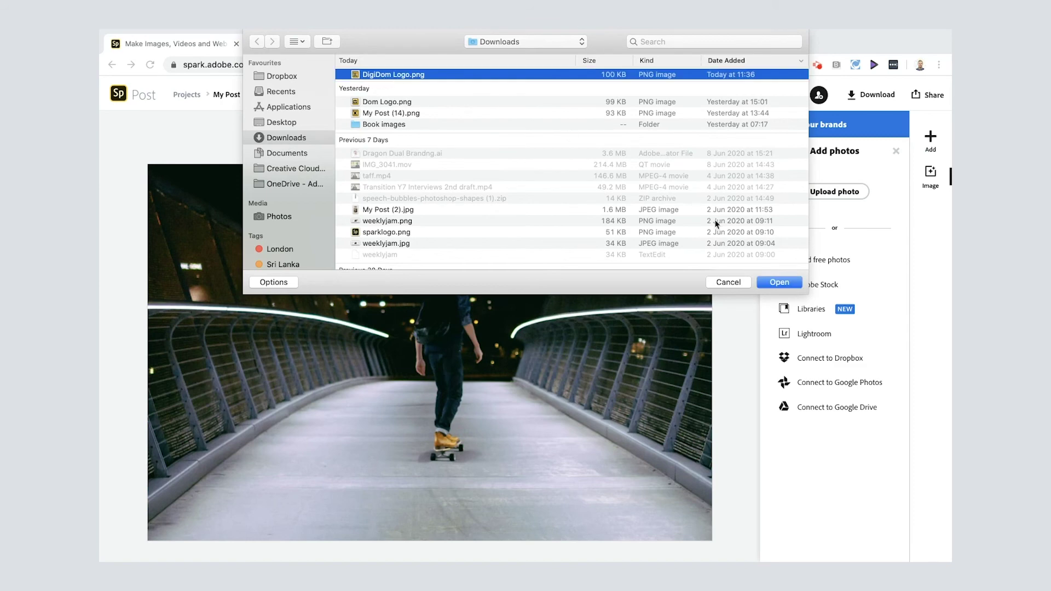
click(772, 283)
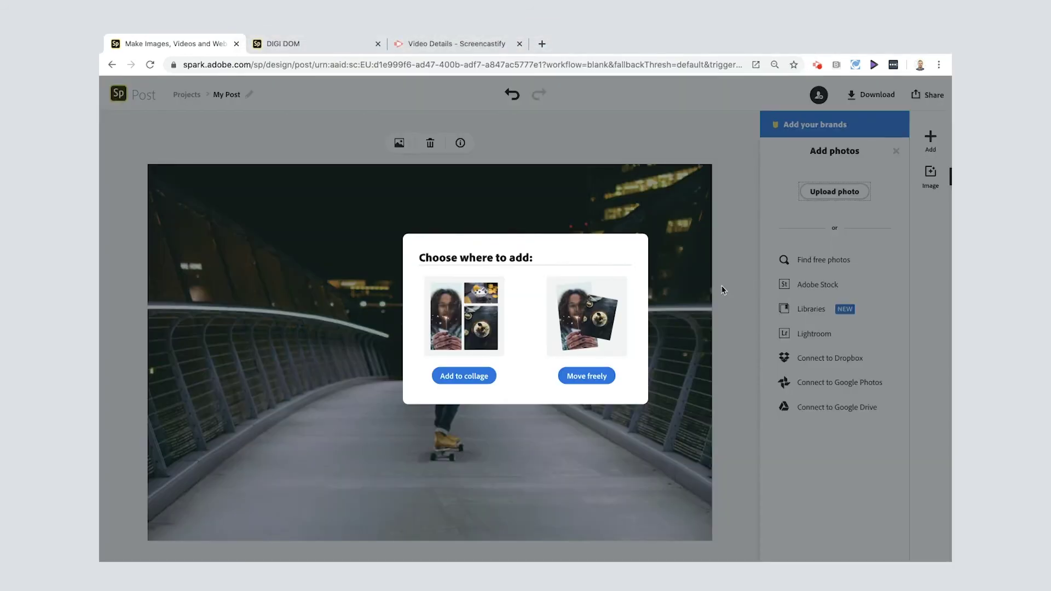
click(569, 376)
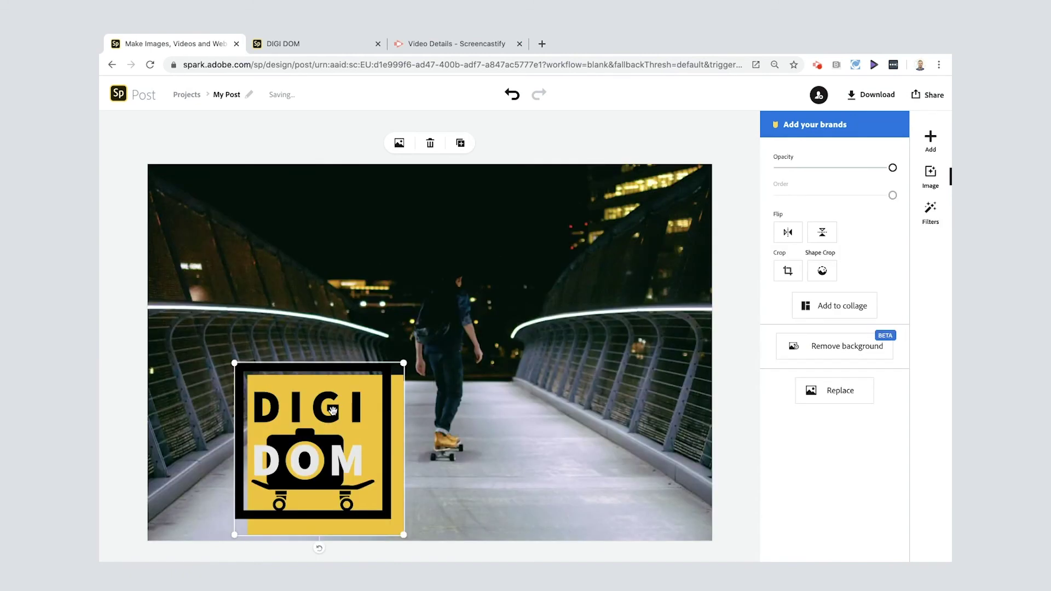
click(335, 420)
drag(346, 419, 622, 413)
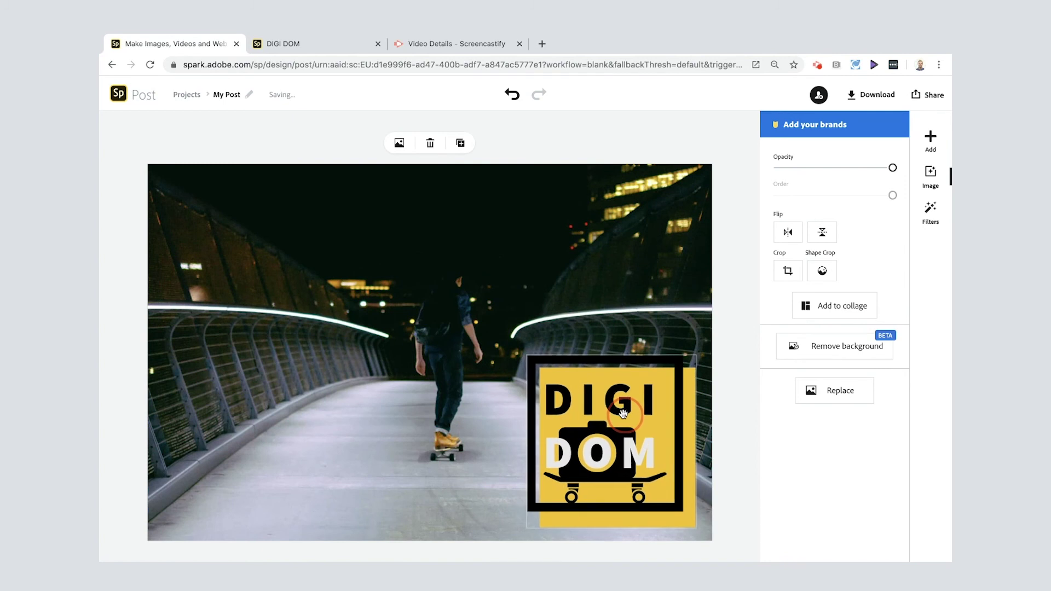
drag(528, 358, 621, 452)
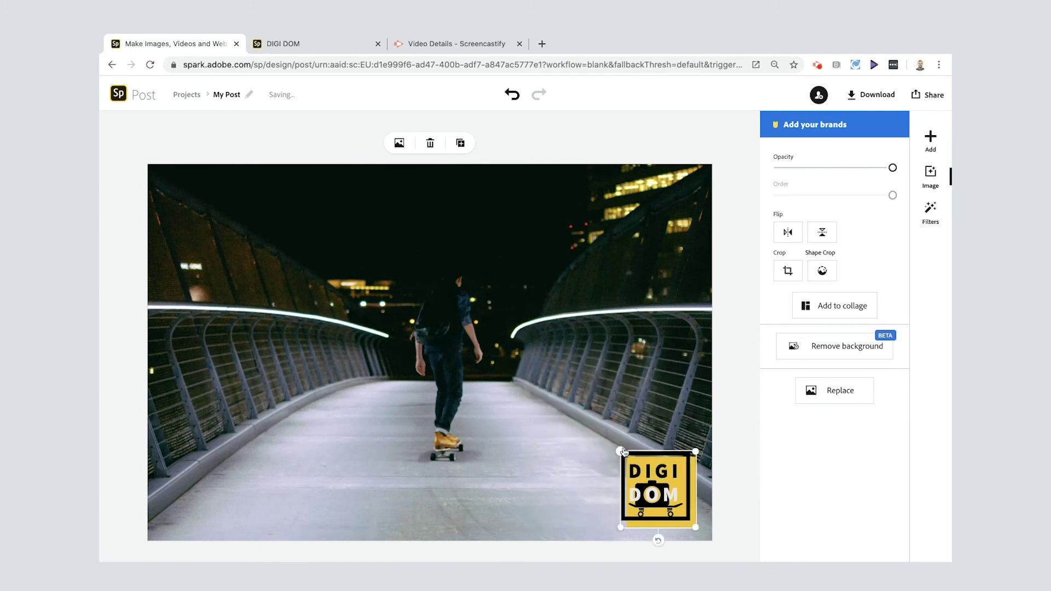
Apply the Matte filter to the background photo.
click(504, 367)
click(930, 211)
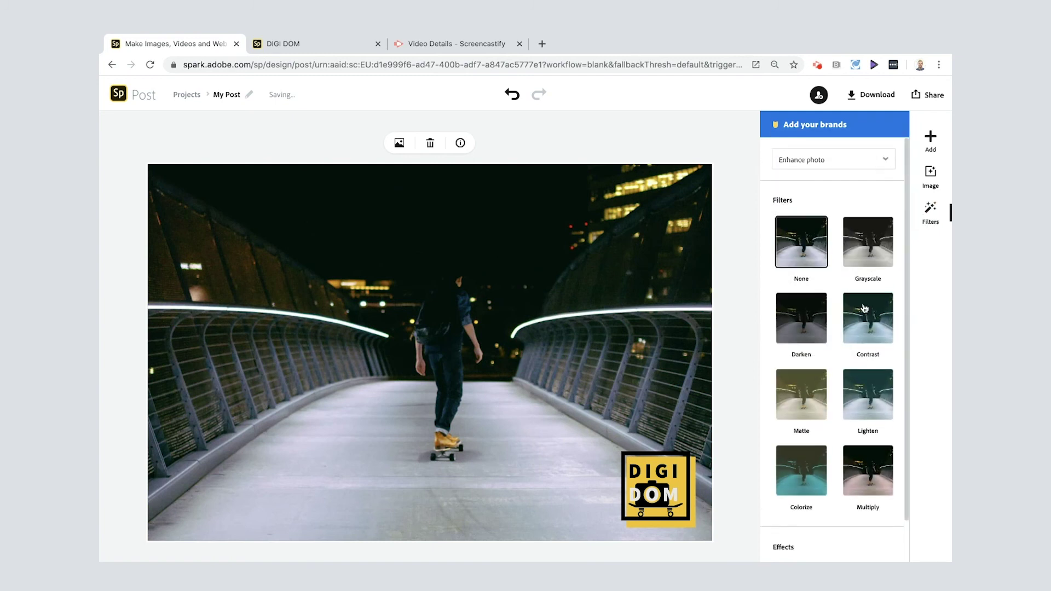
click(799, 396)
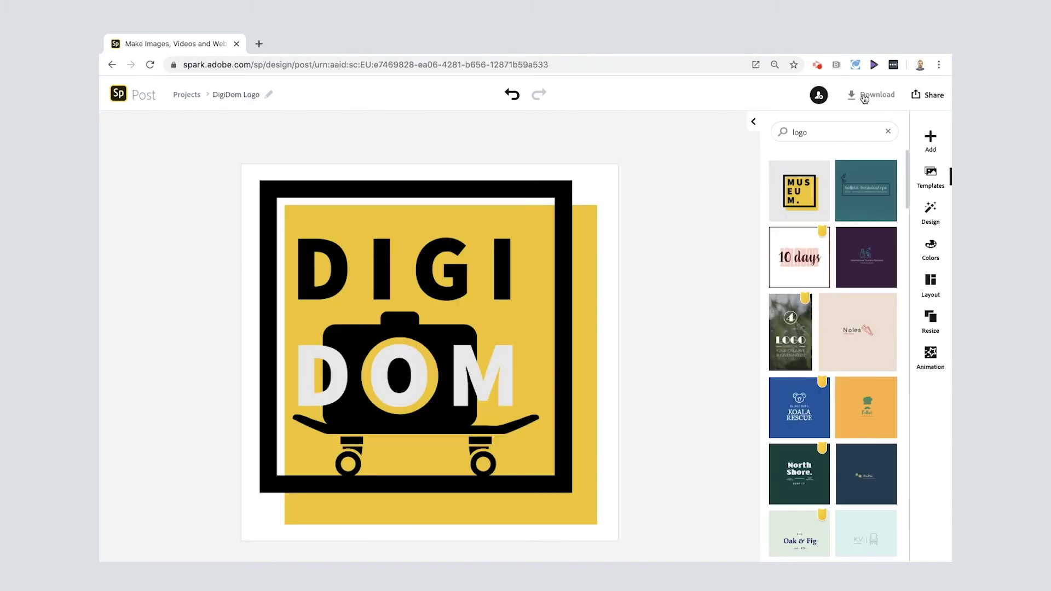
Publish the logo post as a shareable link and copy the link.
click(930, 95)
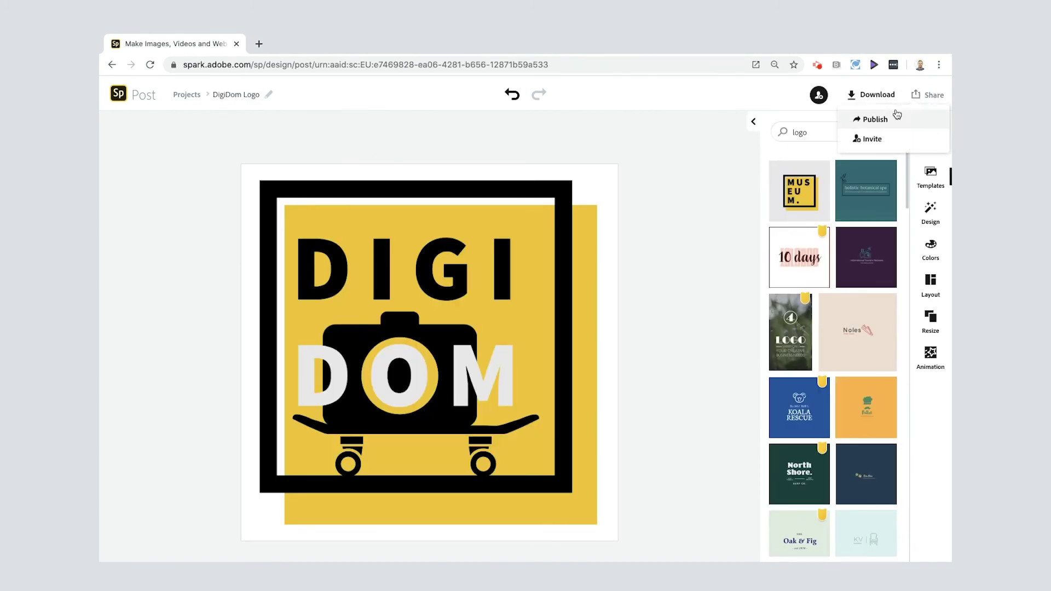
click(874, 119)
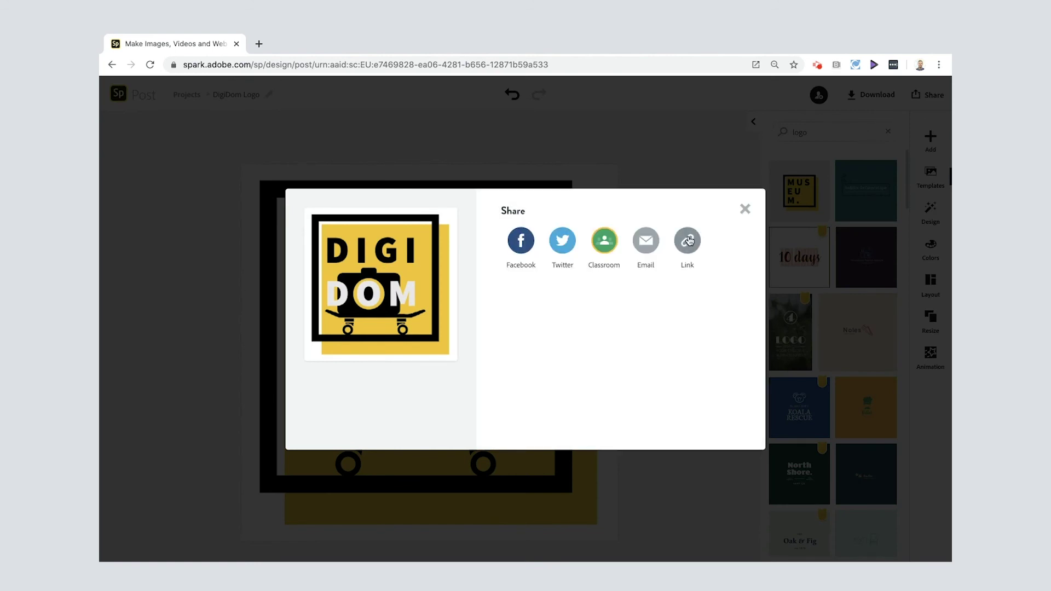
click(688, 241)
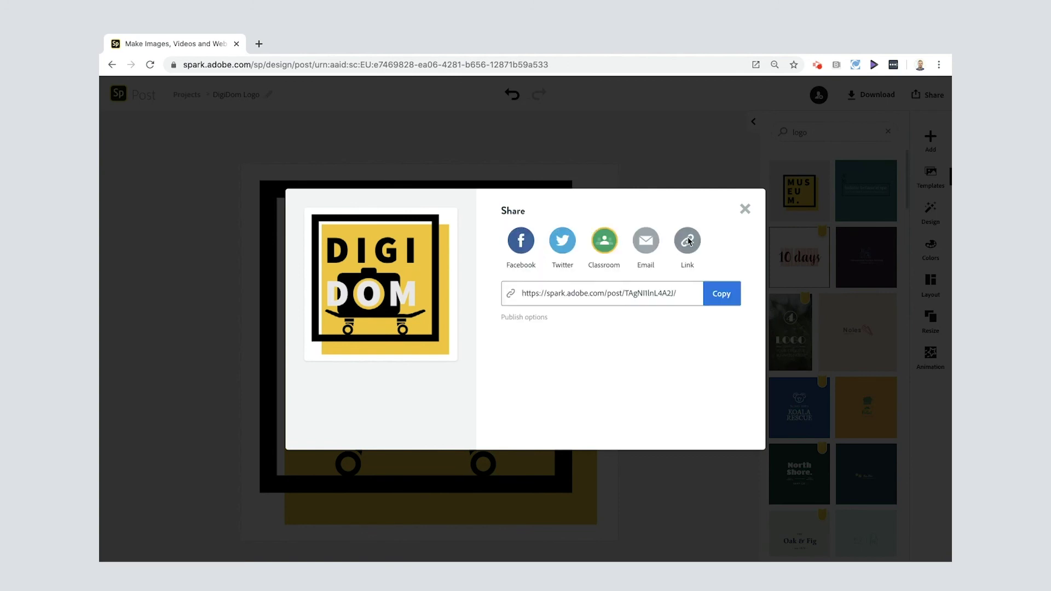
click(717, 293)
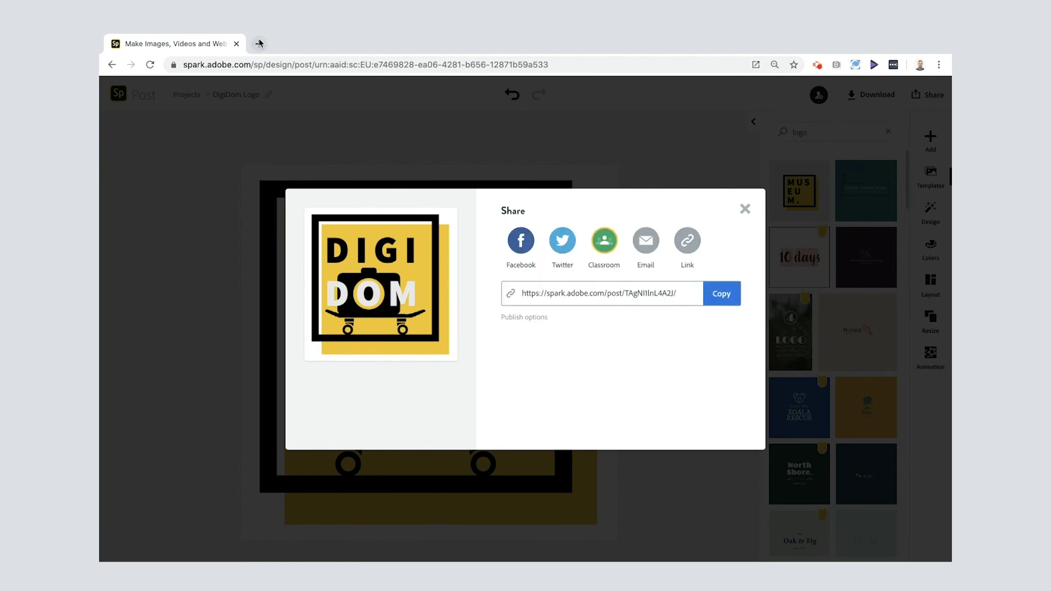
Open the copied post link in a new browser tab.
click(259, 43)
key(ctrl+v)
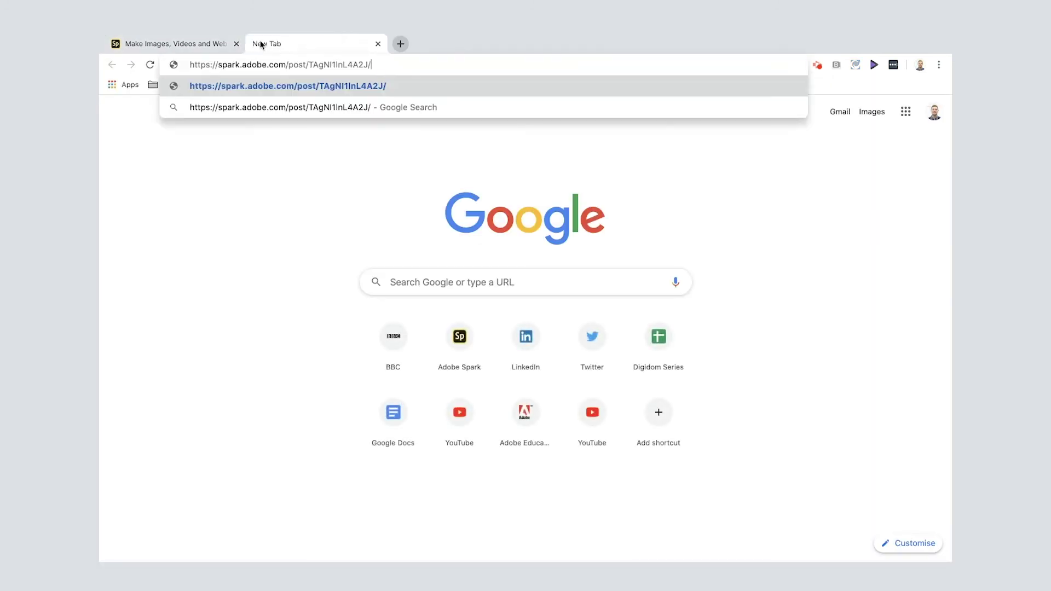
key(Return)
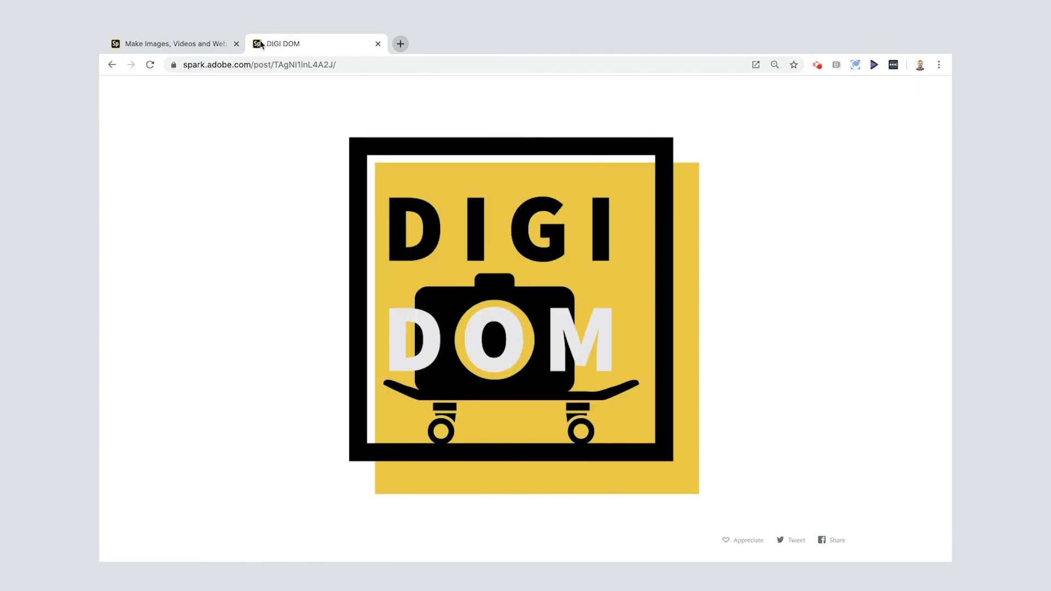